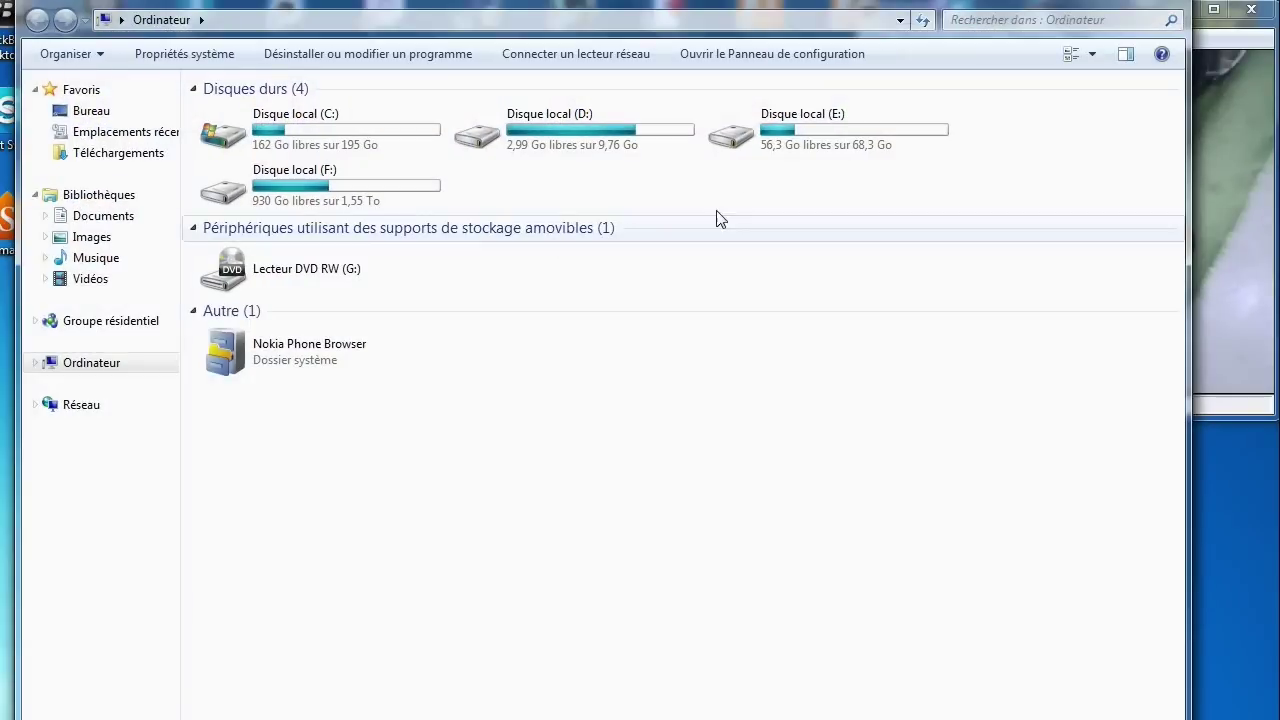
Step: Open F:\GSM\Huawei\flash\Y330-U01\SP_Flash_Tool_exe_v3.1324.0.177_Secboot and launch Flash_tool.exe
double_click(370, 186)
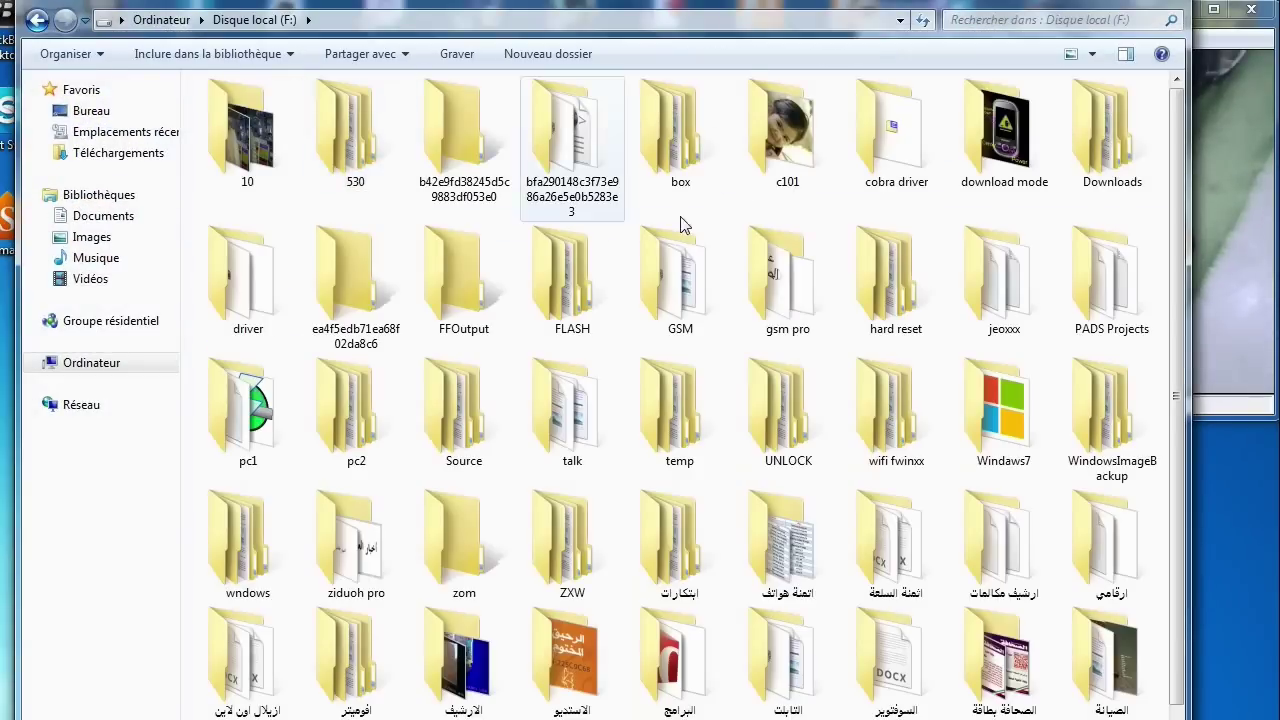
double_click(683, 268)
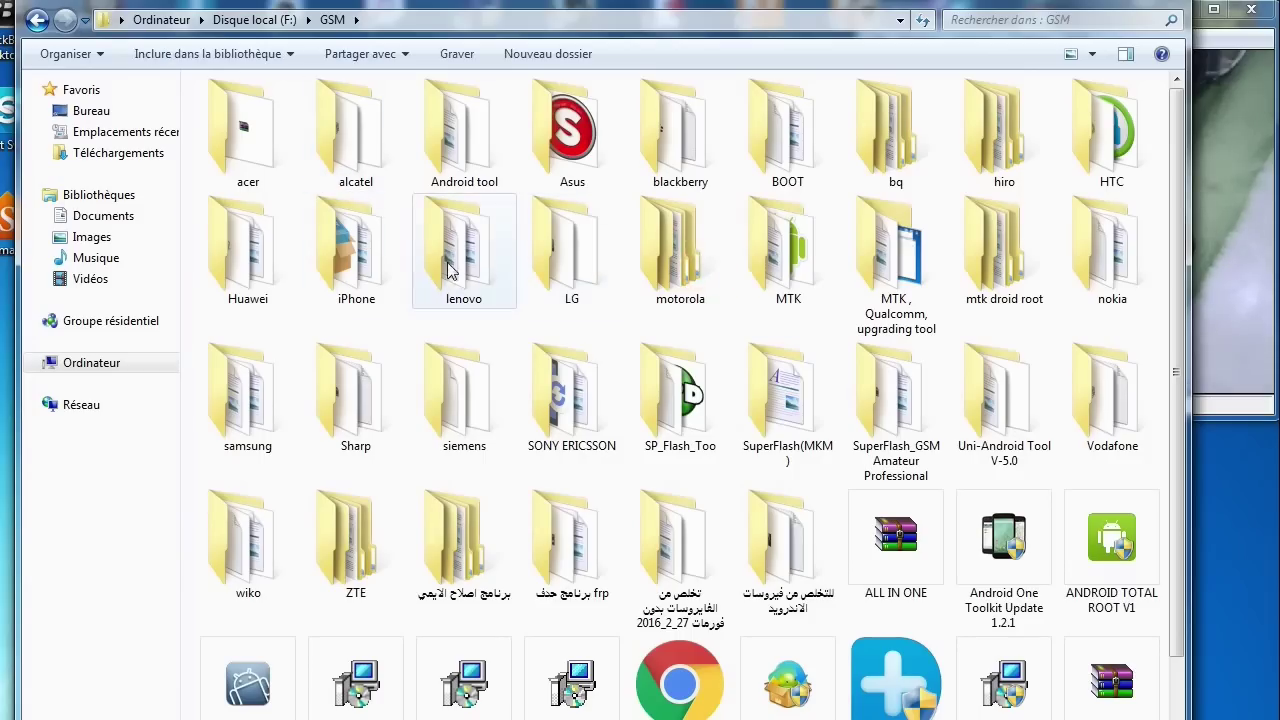
double_click(205, 262)
double_click(224, 113)
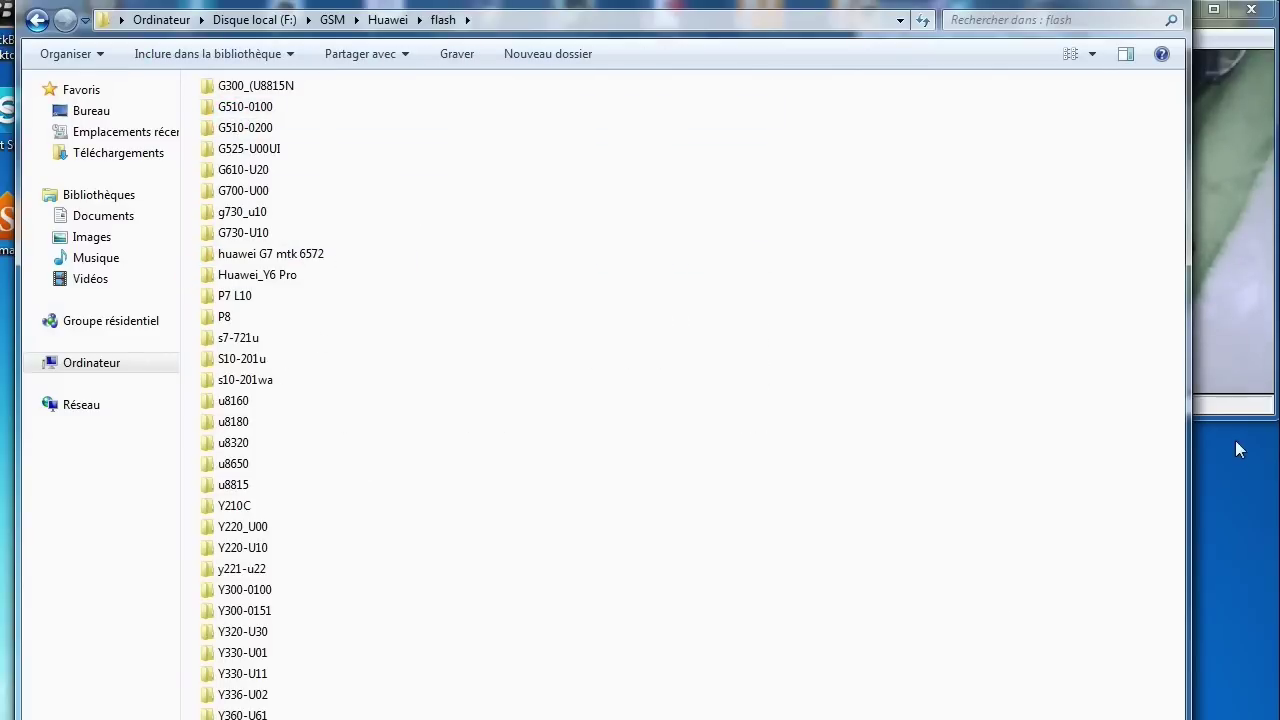
drag(1190, 719, 1208, 668)
double_click(387, 128)
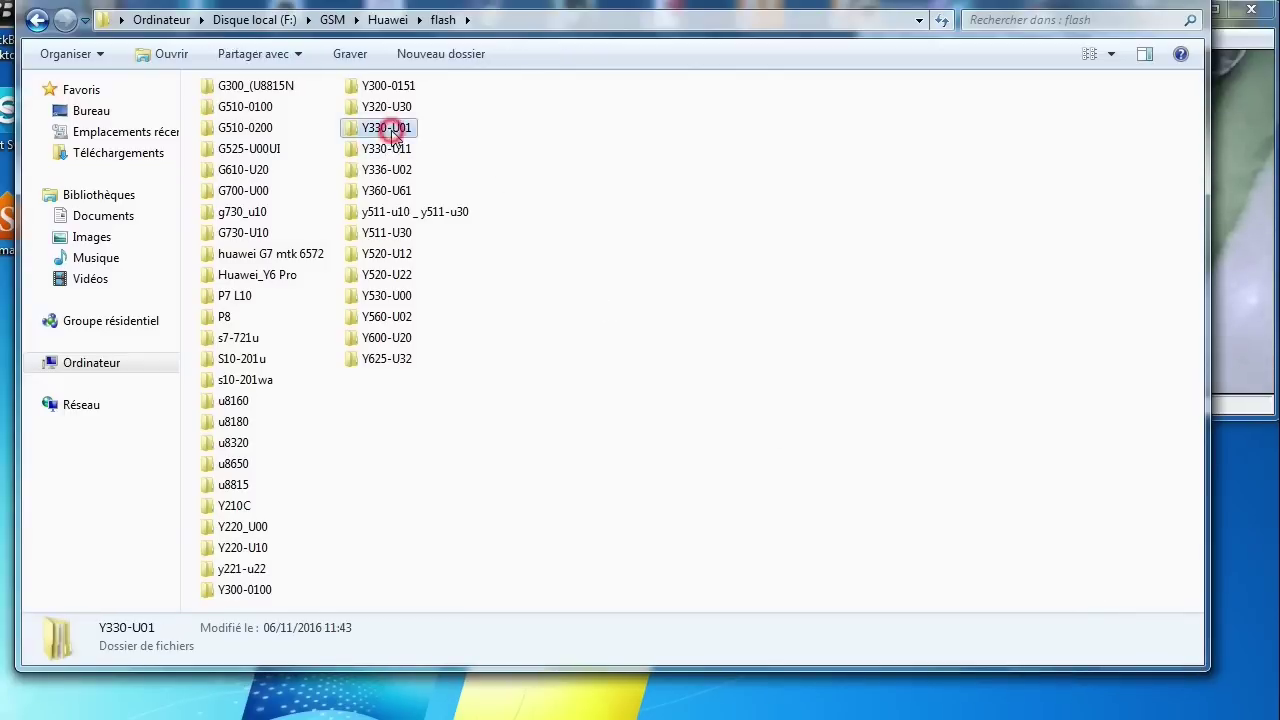
double_click(255, 114)
double_click(249, 112)
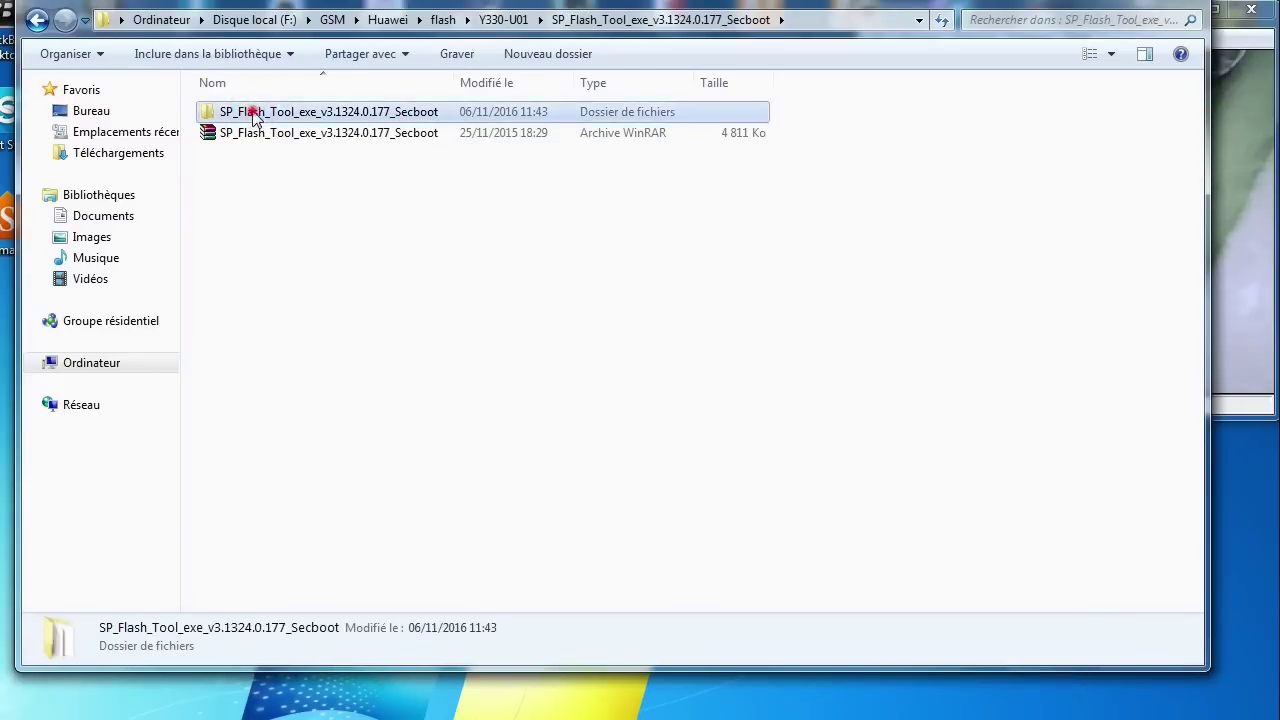
double_click(243, 345)
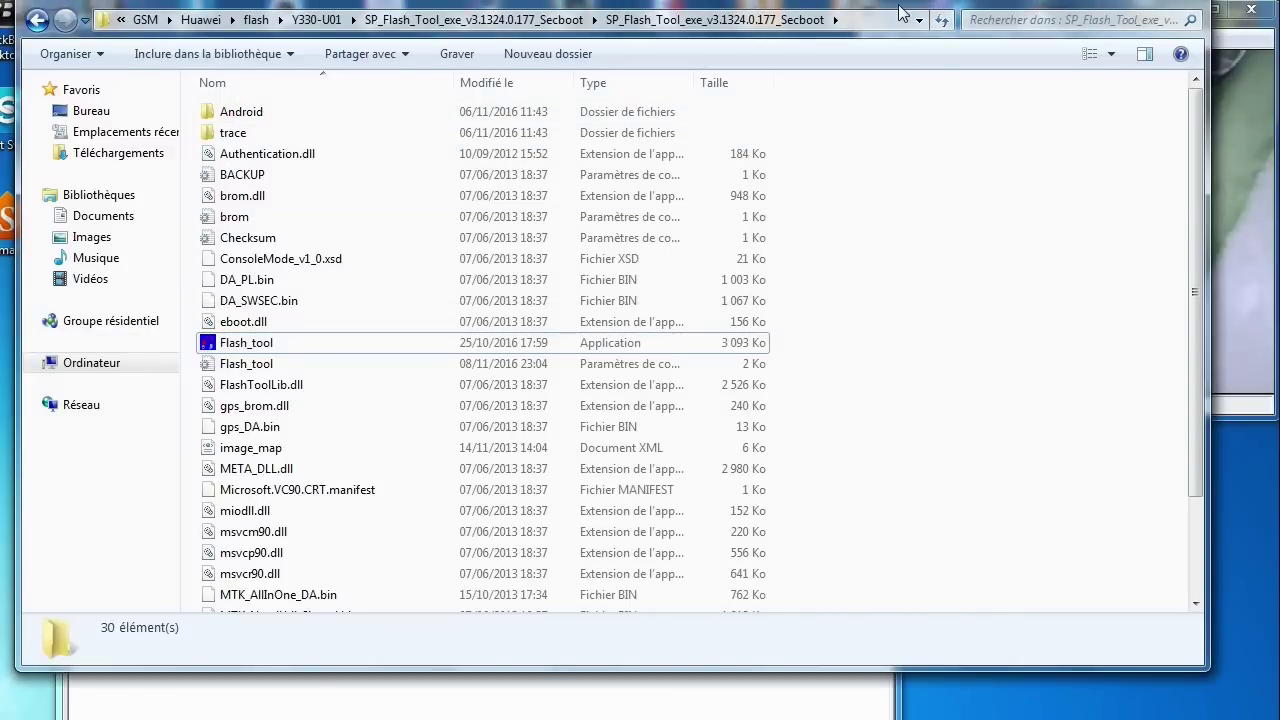
drag(896, 5, 903, 71)
Step: Close Explorer and open the scatter-loading file picker, moving up to the flash folder
click(1187, 50)
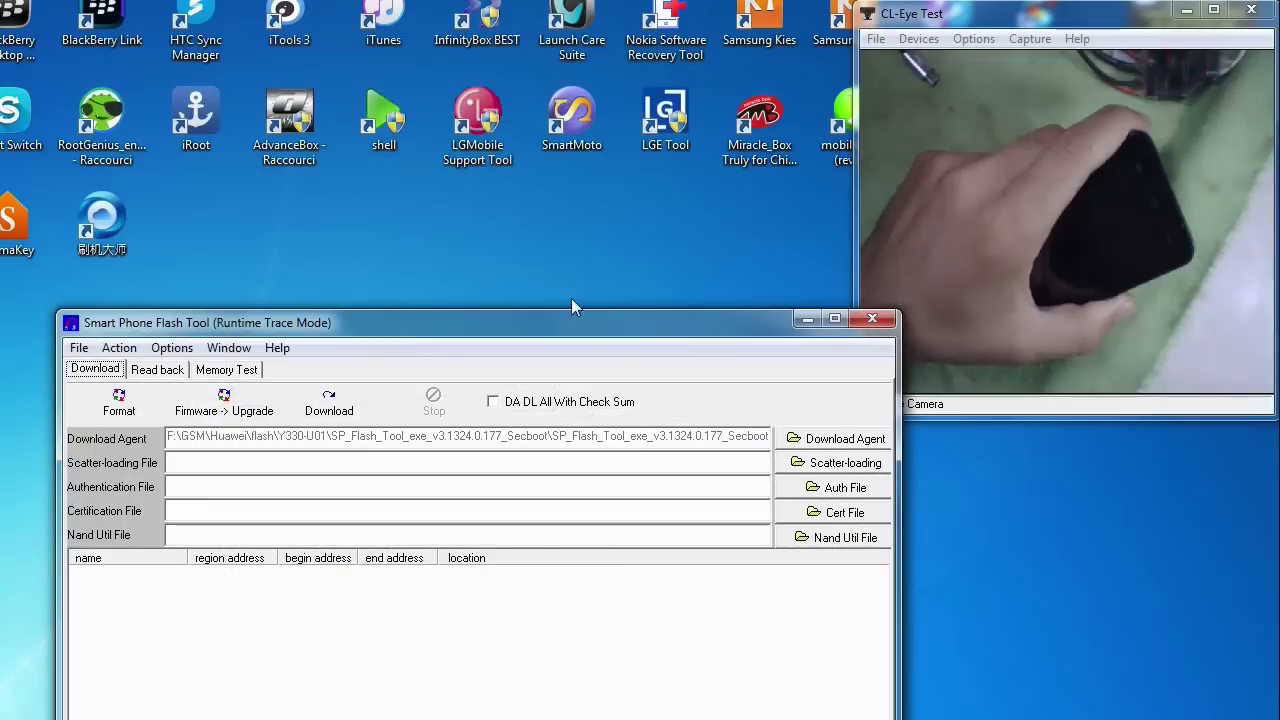
drag(569, 285, 518, 201)
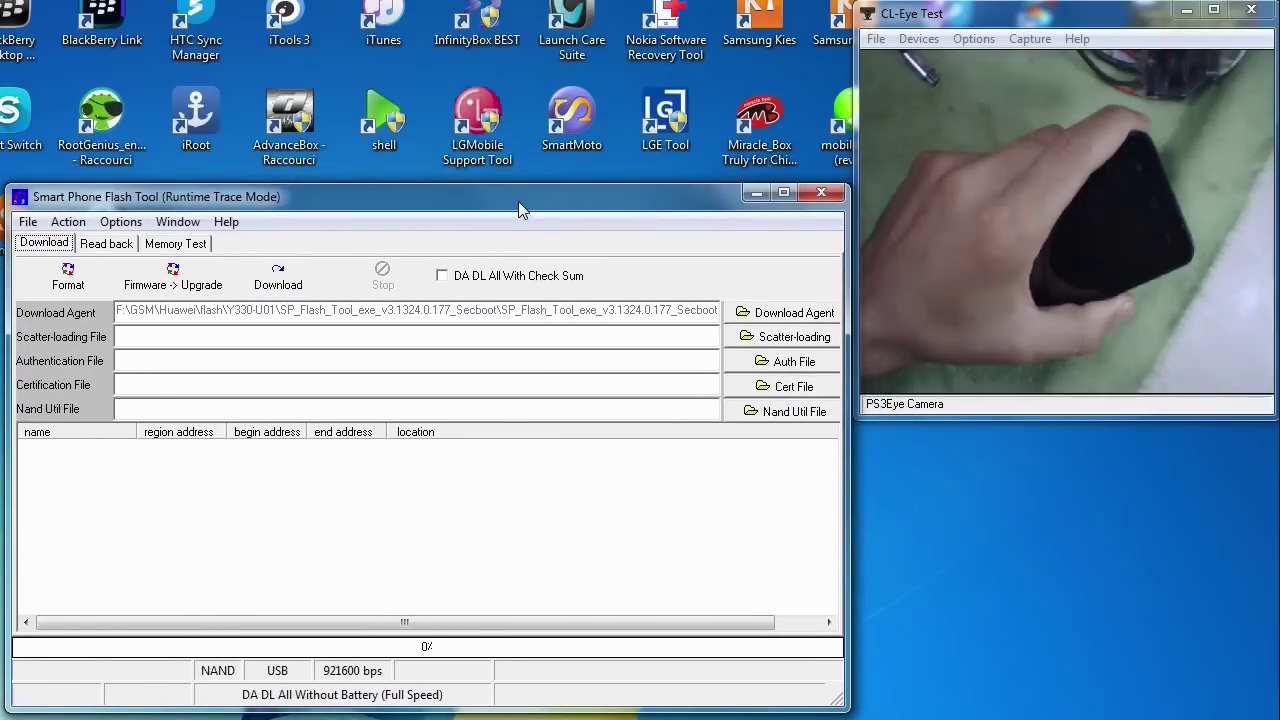
click(794, 340)
click(604, 281)
click(604, 281)
Step: Load MT6572_Android_scatter from Y330-U01\USB_upgrade\Rework and start the download
double_click(342, 515)
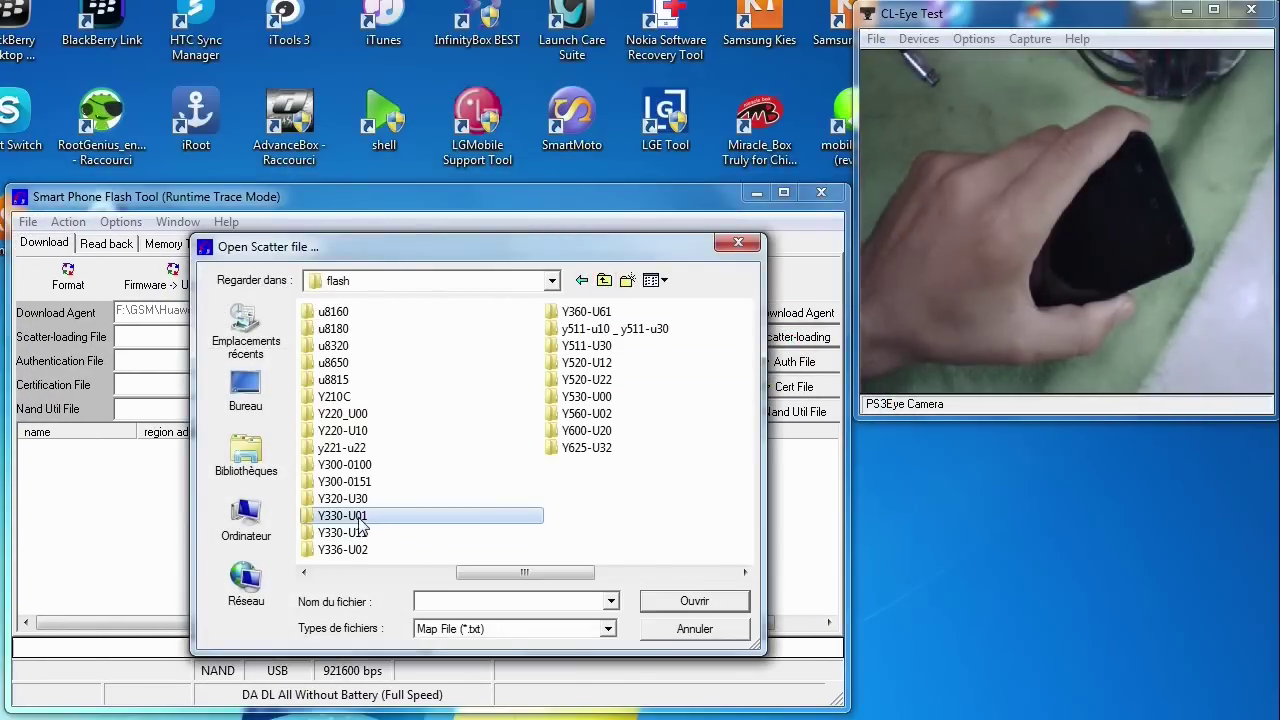
double_click(345, 329)
click(338, 313)
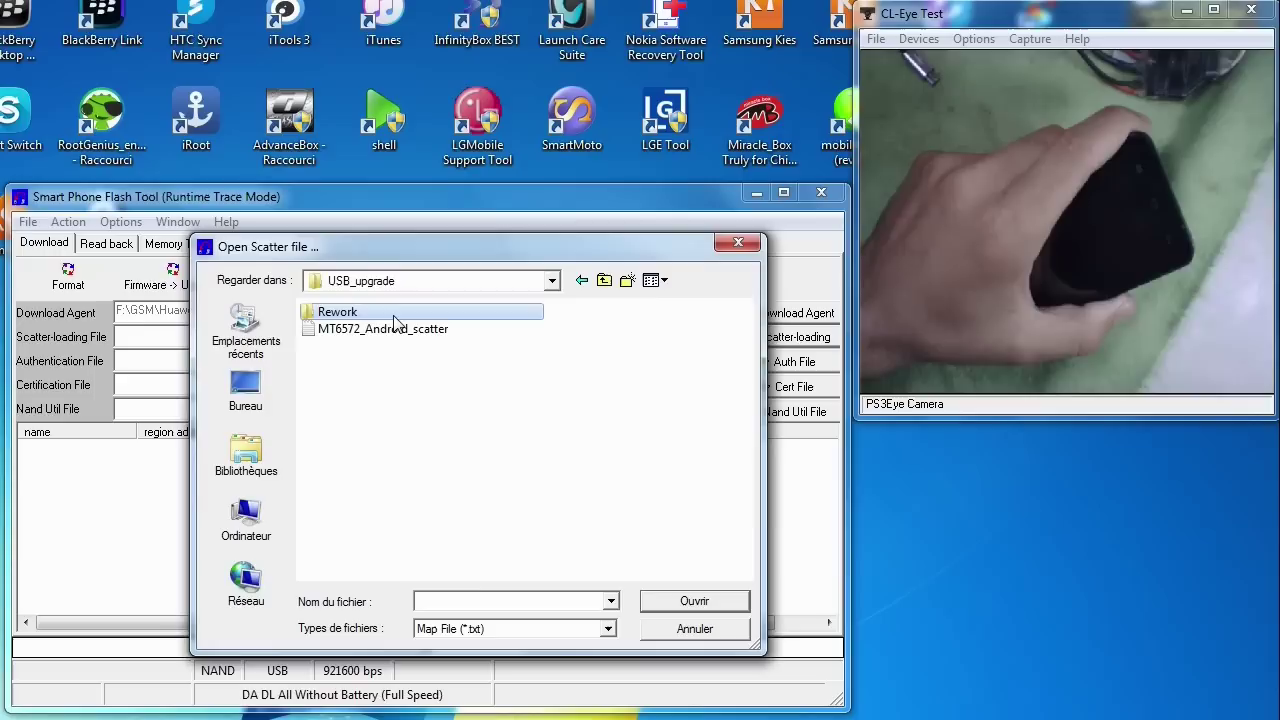
click(343, 314)
double_click(343, 314)
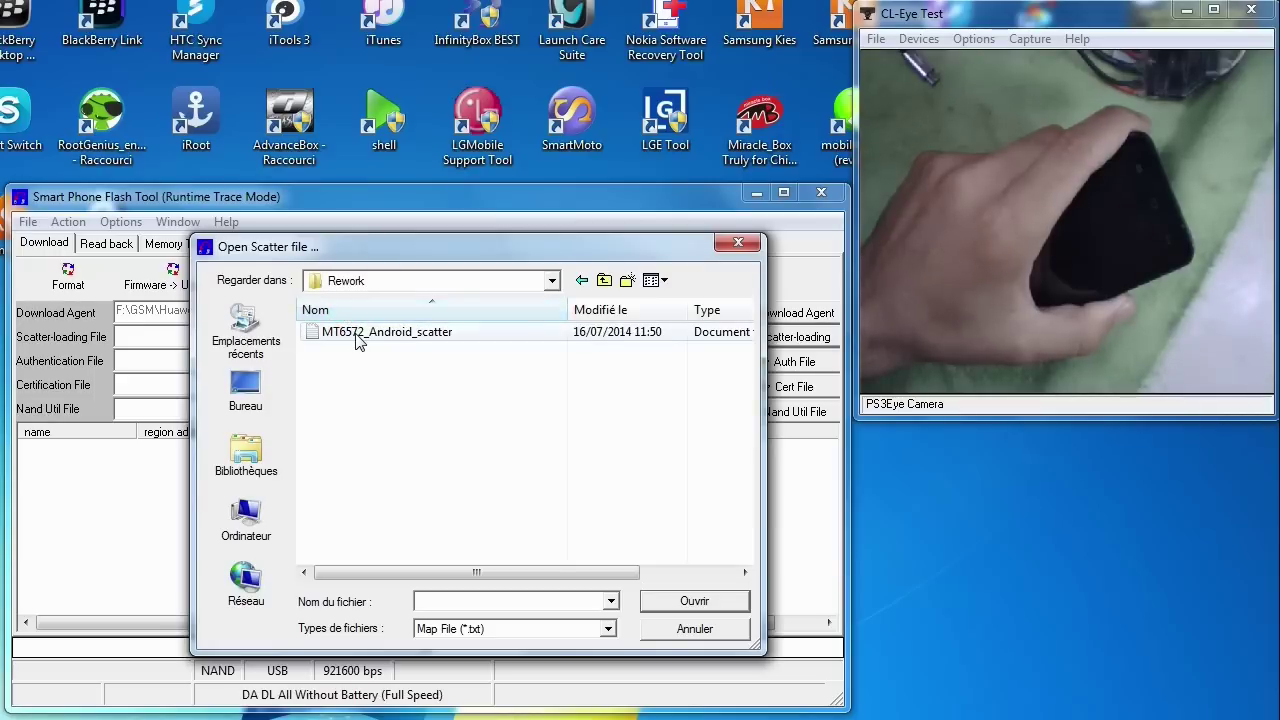
double_click(356, 334)
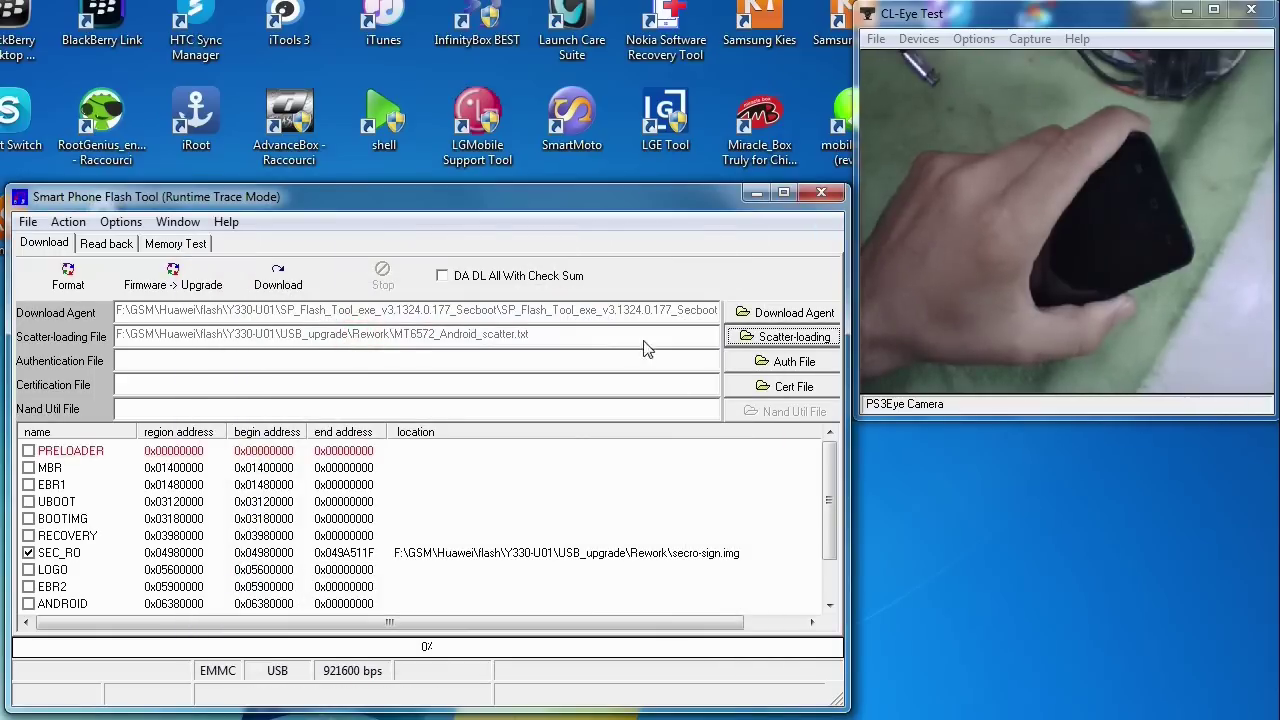
click(279, 278)
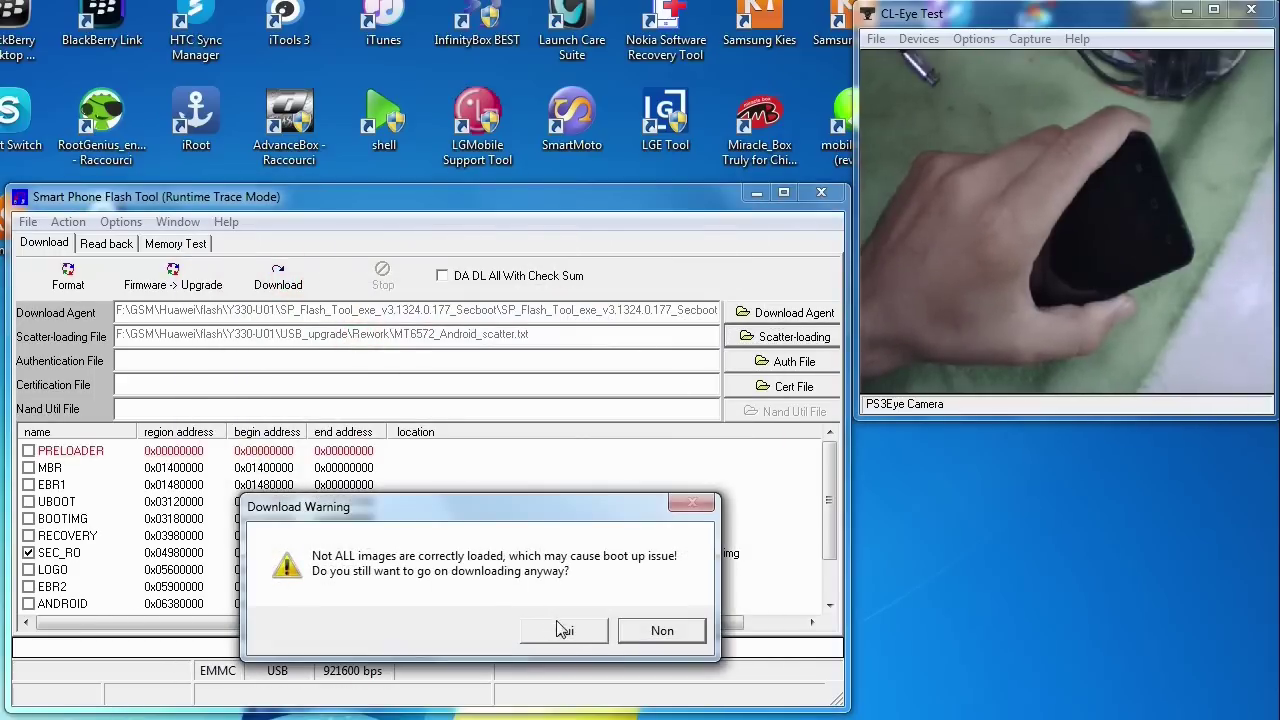
Step: Accept the Download Warning with Oui, then close the Download OK notice once SEC_RO flashes
click(563, 631)
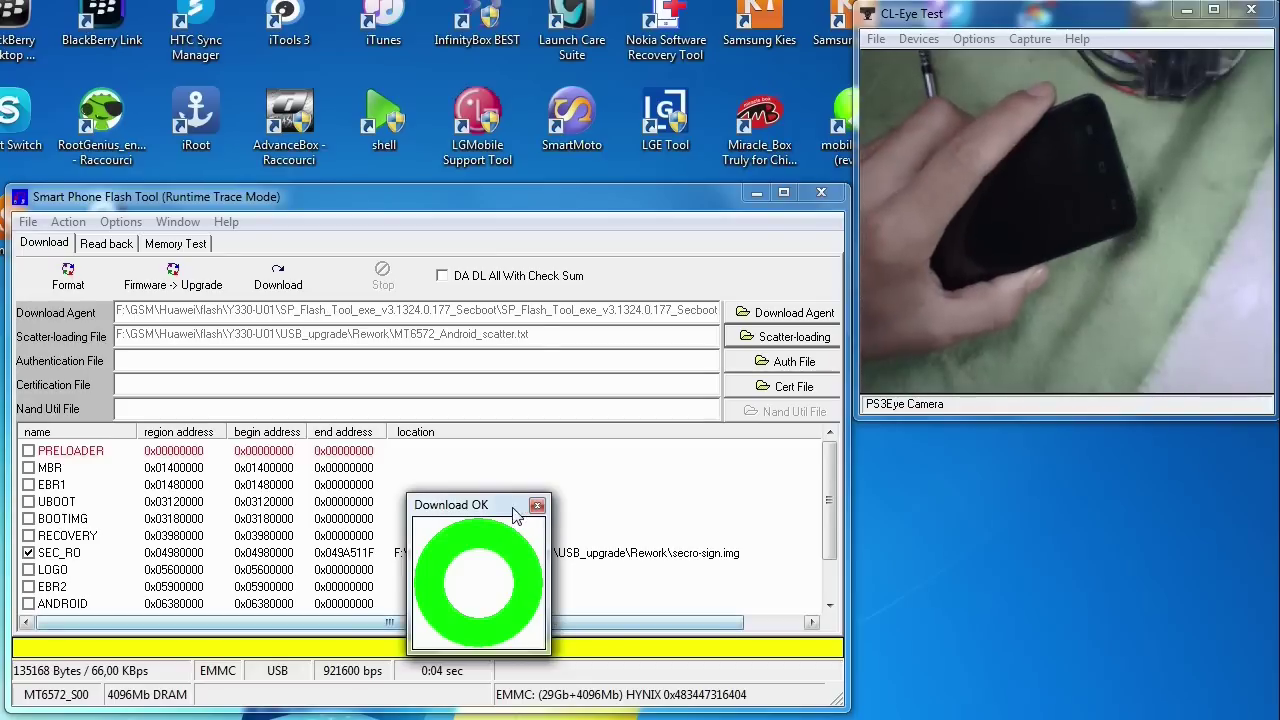
drag(513, 506, 500, 373)
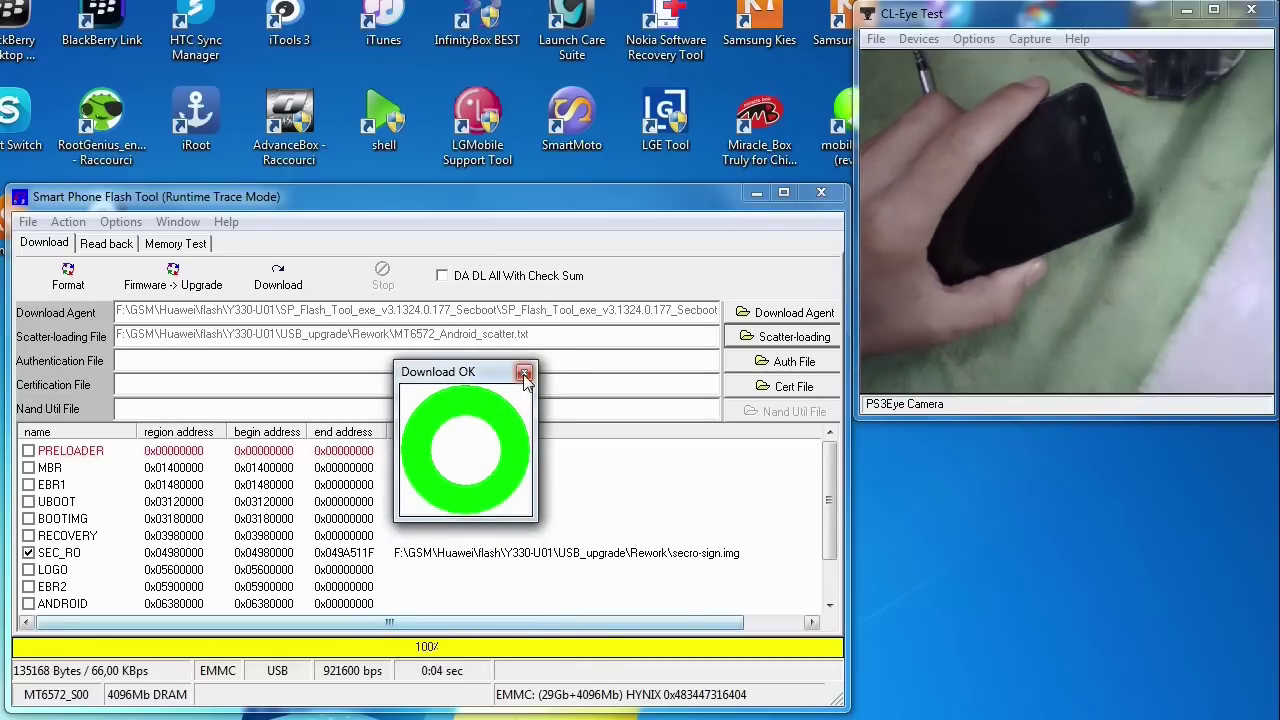
click(524, 372)
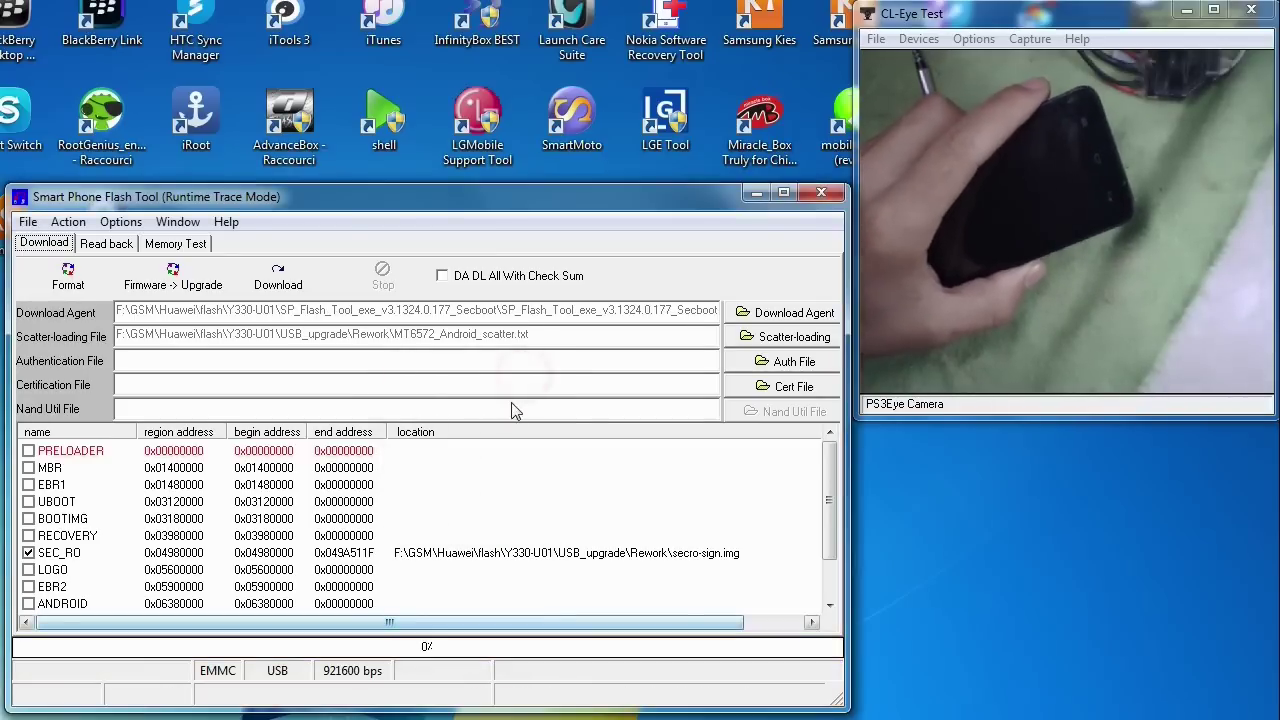
Step: Load MT6572_Android_scatter from the USB_upgrade folder and untick PRELOADER
click(762, 342)
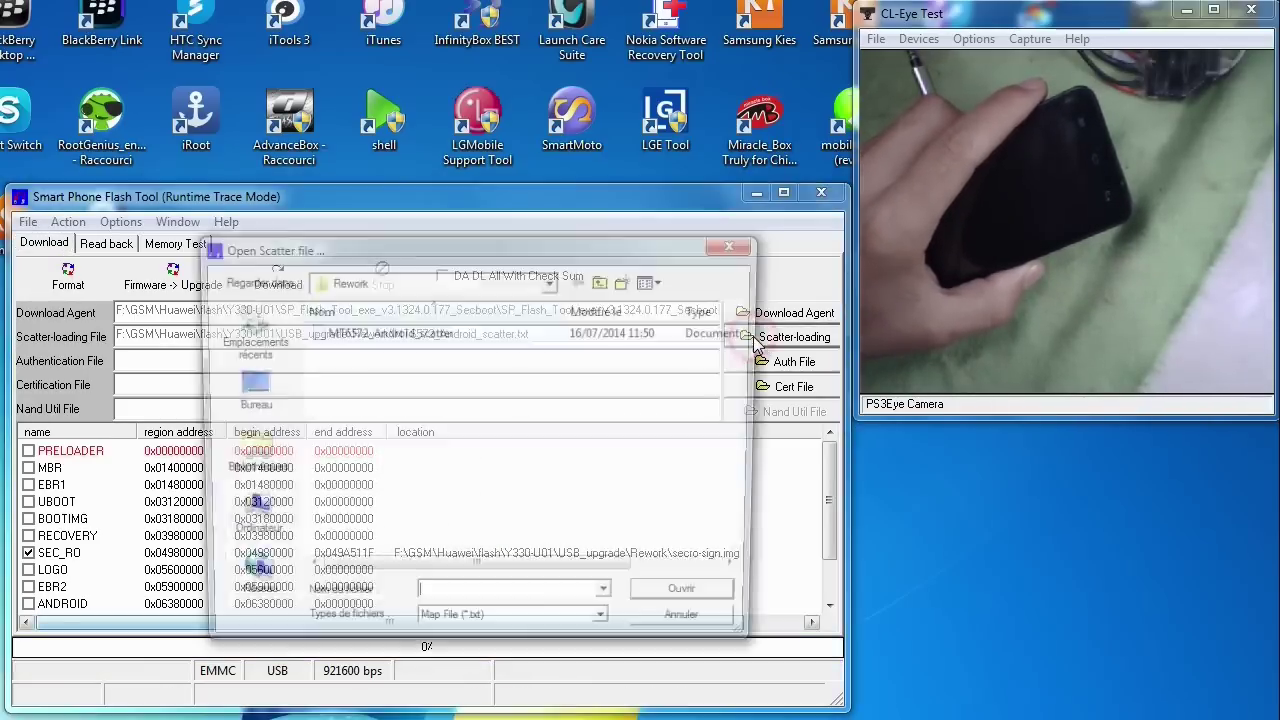
click(605, 284)
click(354, 333)
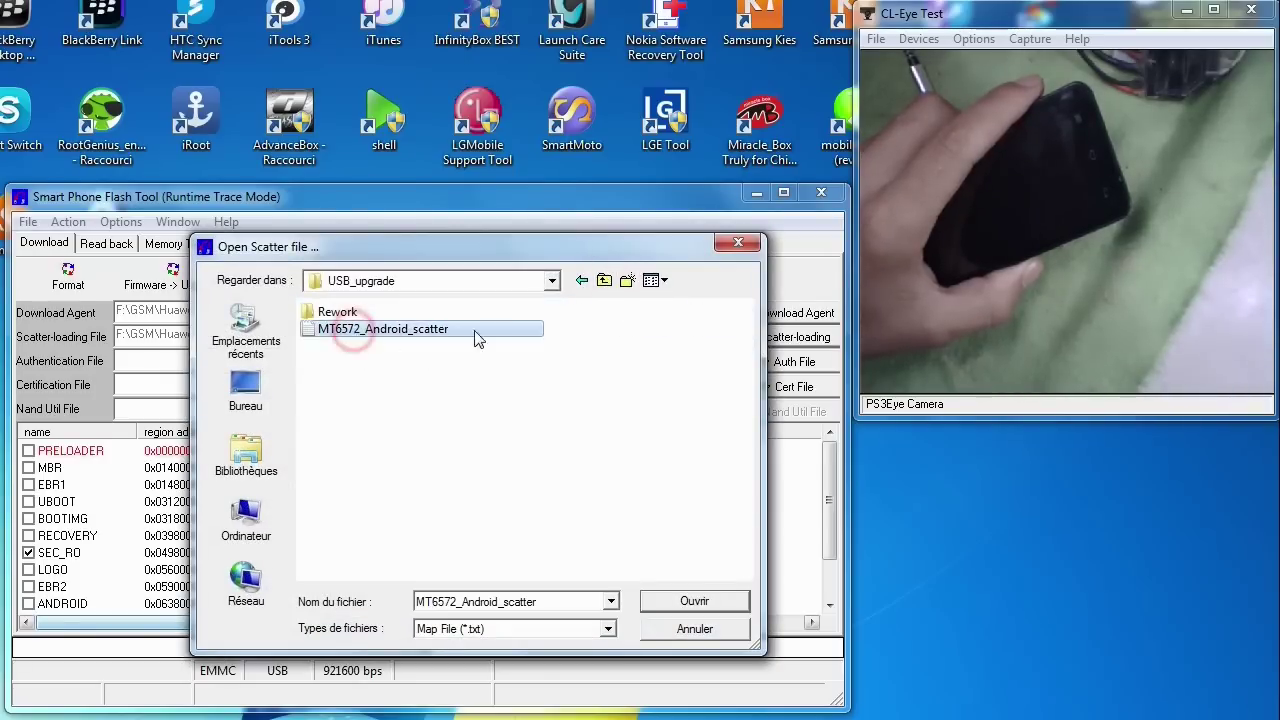
double_click(368, 331)
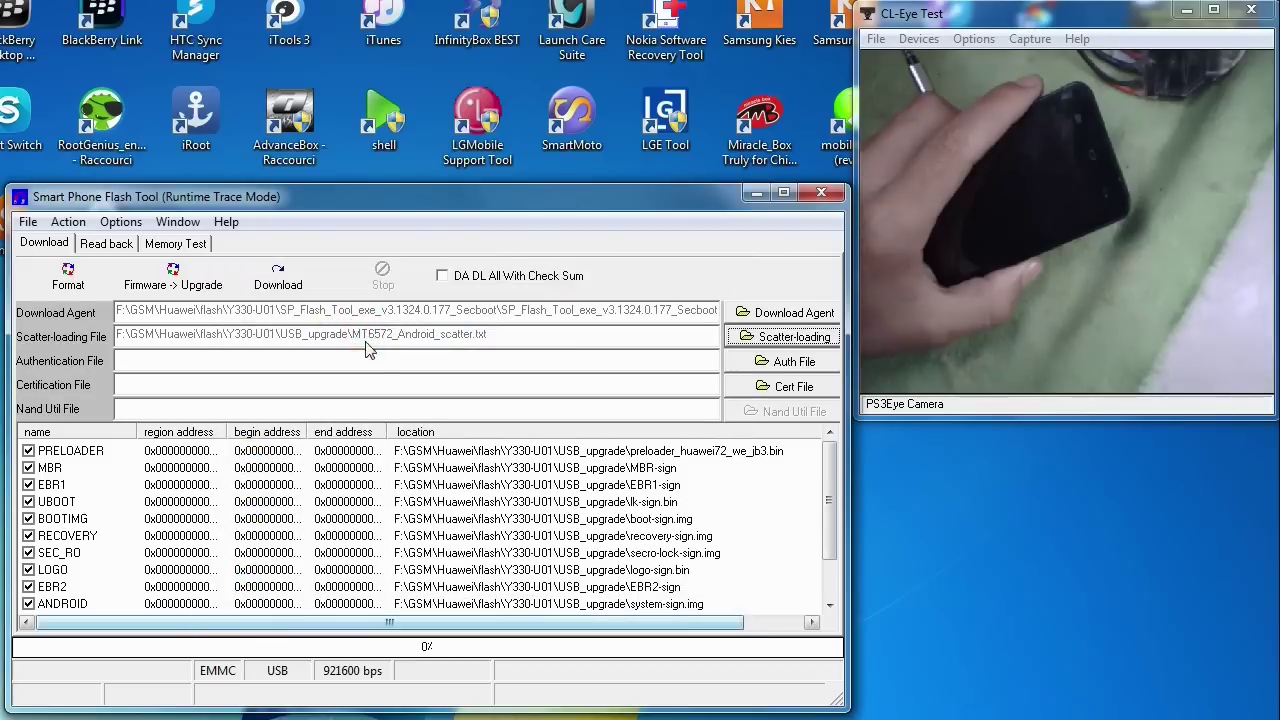
scroll(815, 500, down, 1)
scroll(815, 500, up, 1)
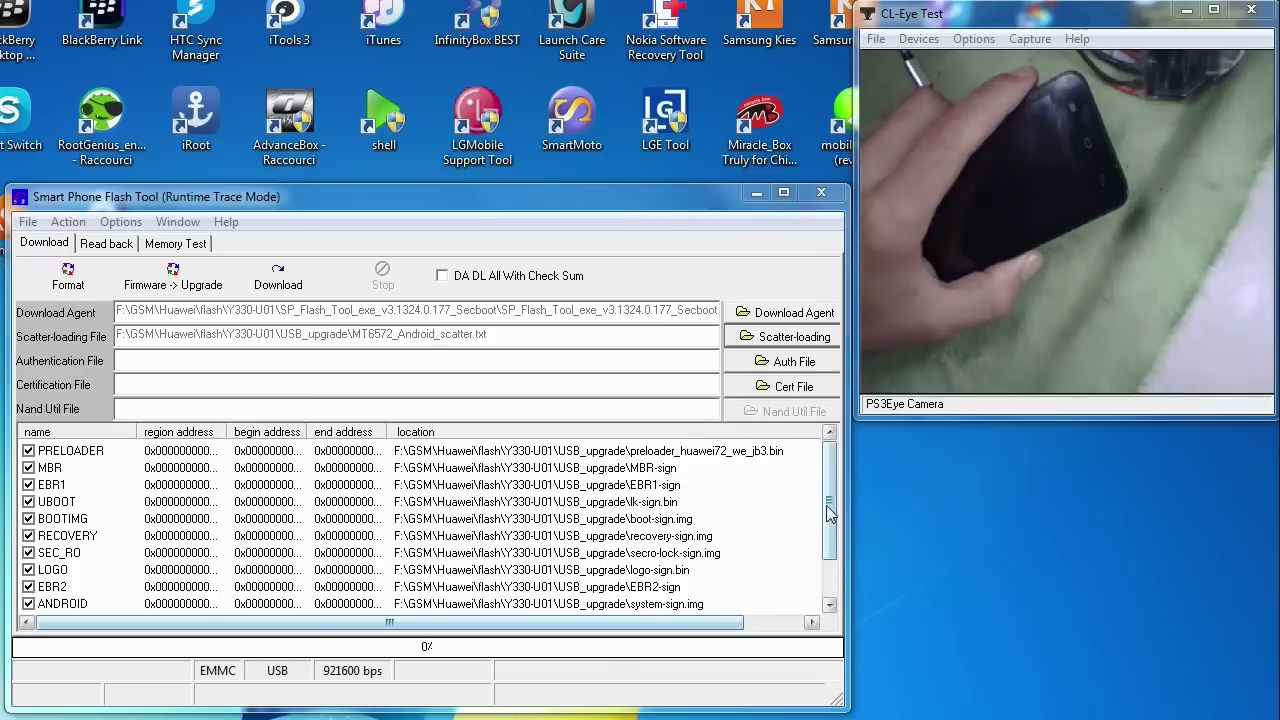
click(28, 451)
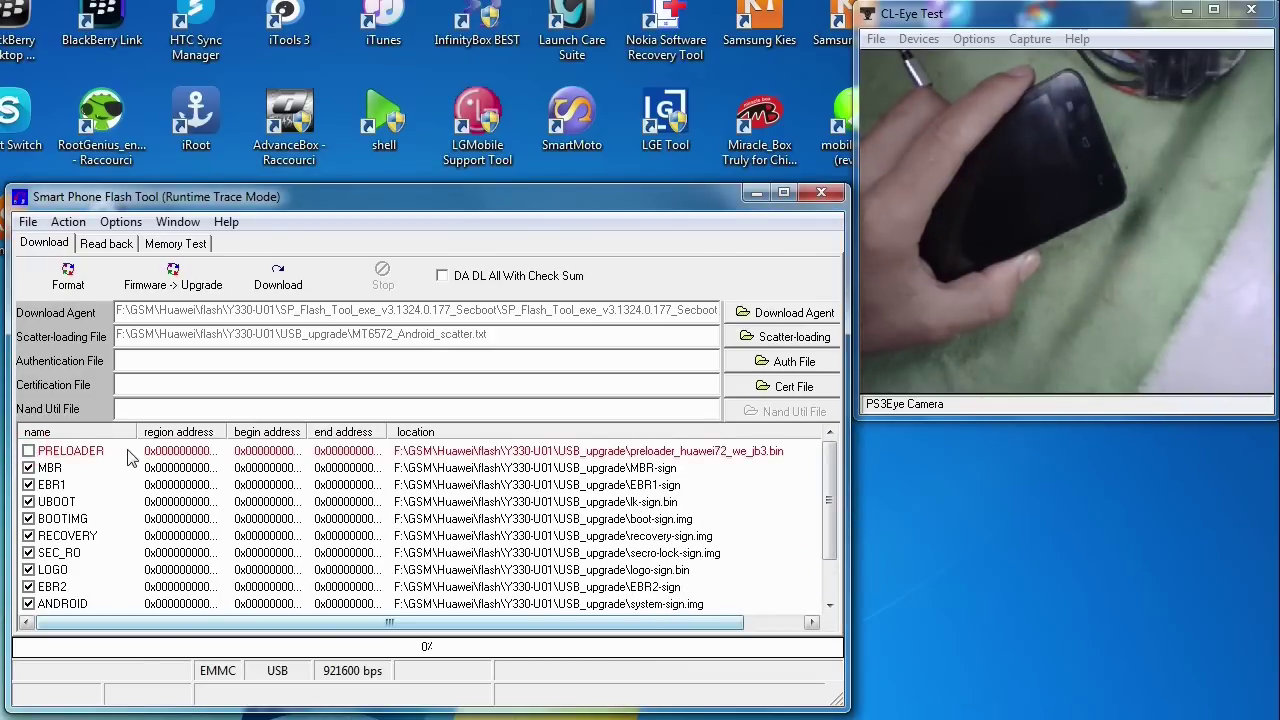
Step: Start Download and answer Oui to flash the firmware without PRELOADER
click(278, 280)
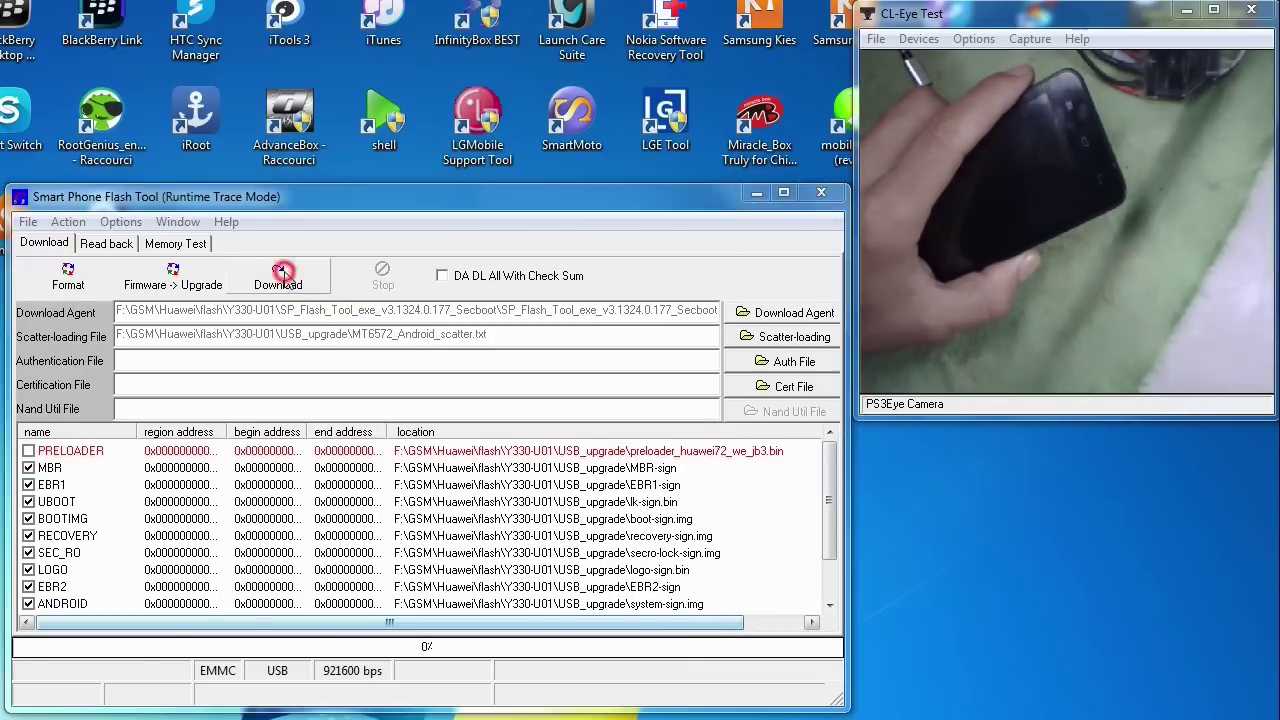
click(564, 631)
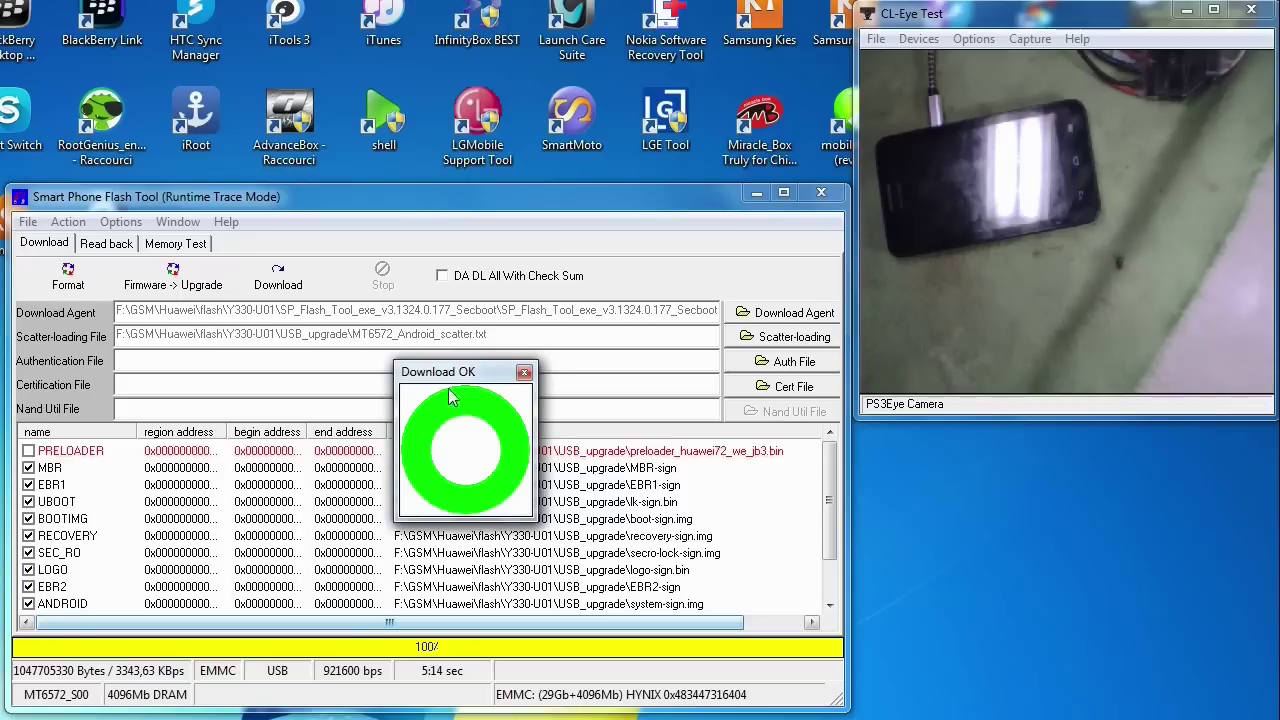
drag(450, 378, 390, 298)
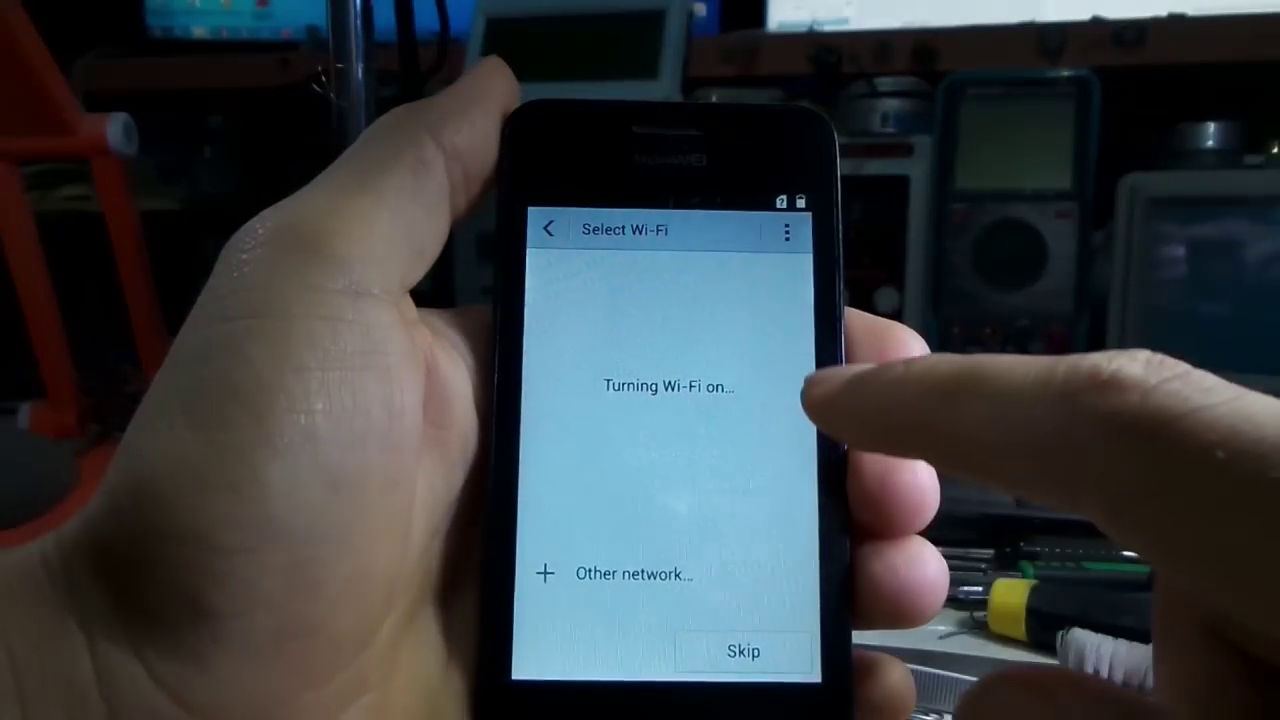
Step: Connect to the secured Wi-Fi network, typing its password with Show password on and fixing a typo
click(780, 280)
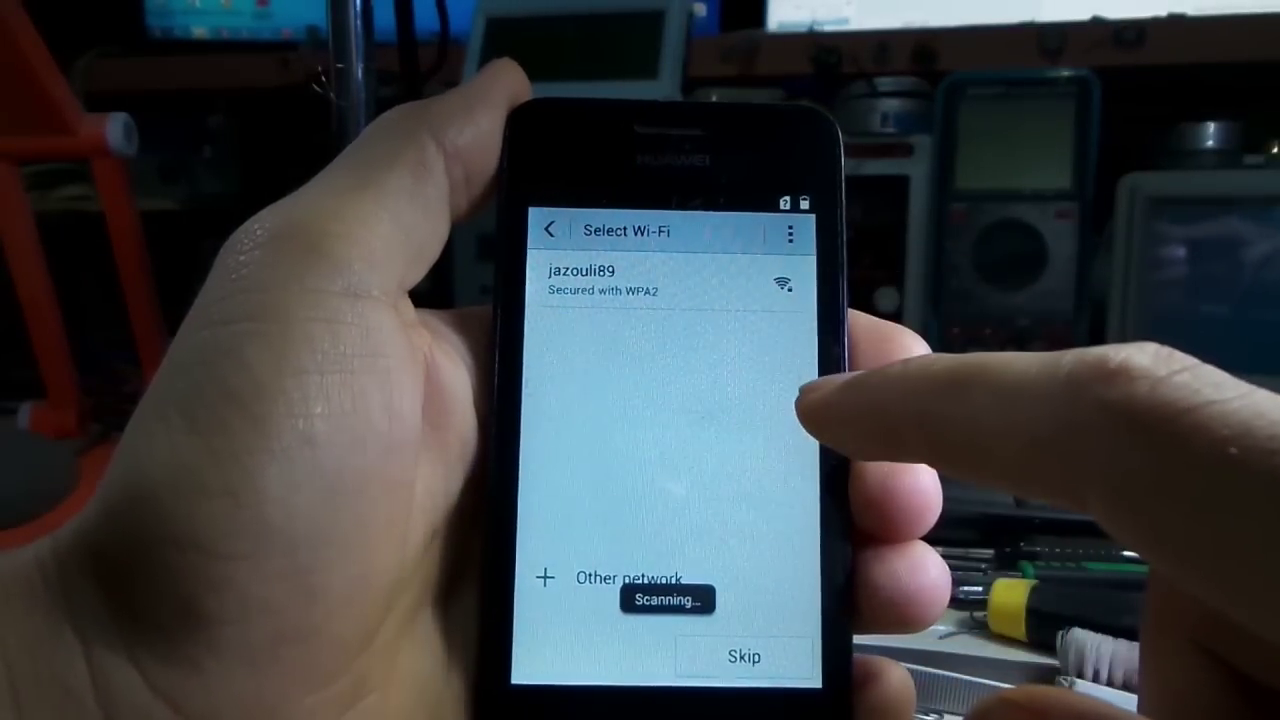
click(790, 395)
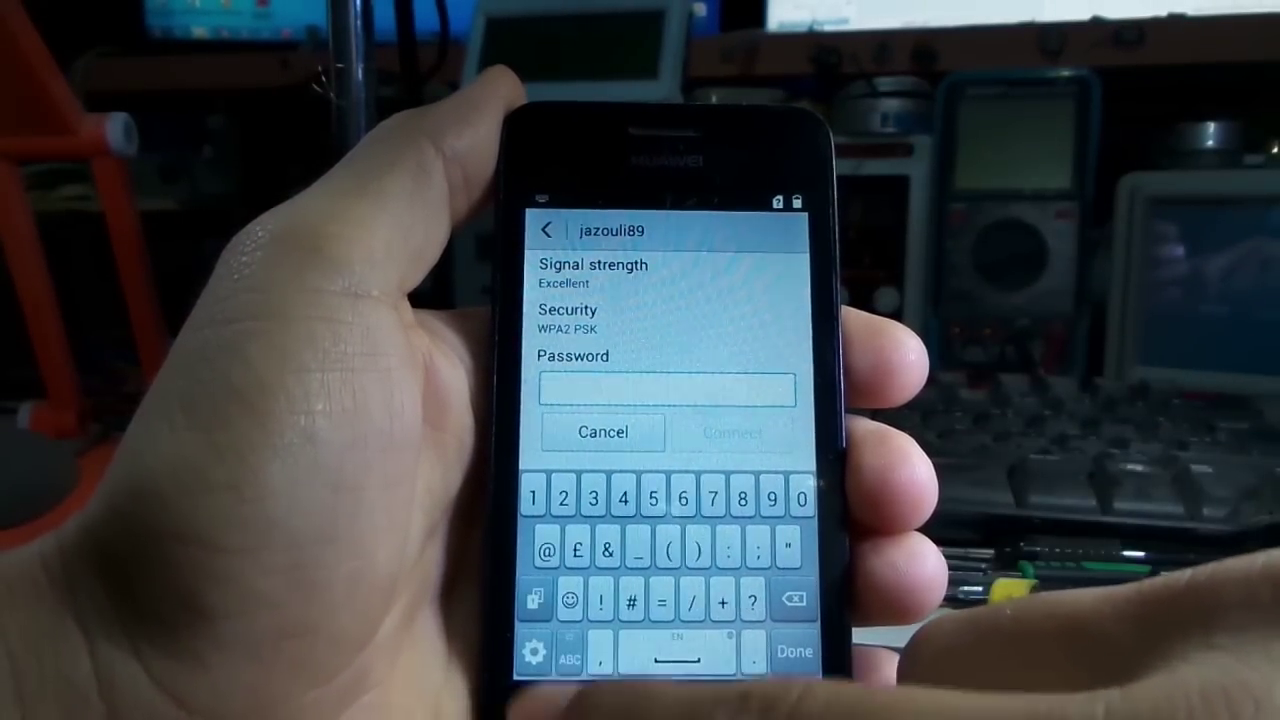
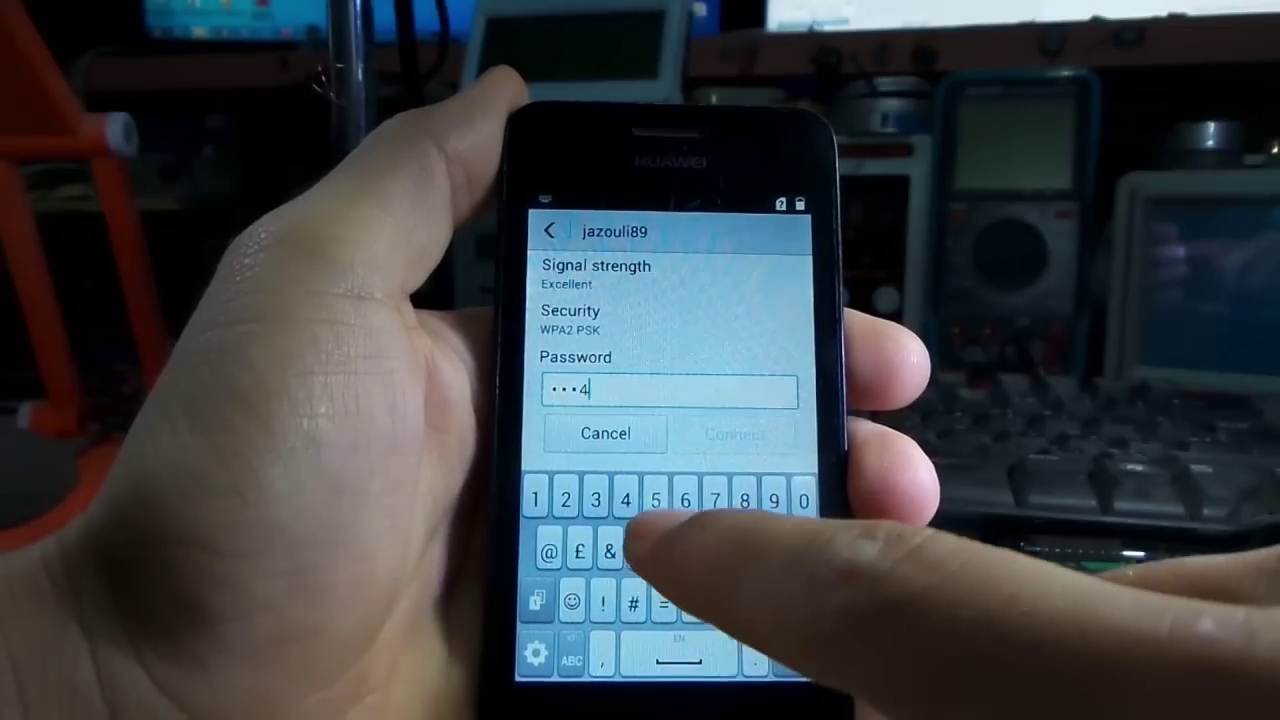
drag(814, 400, 737, 286)
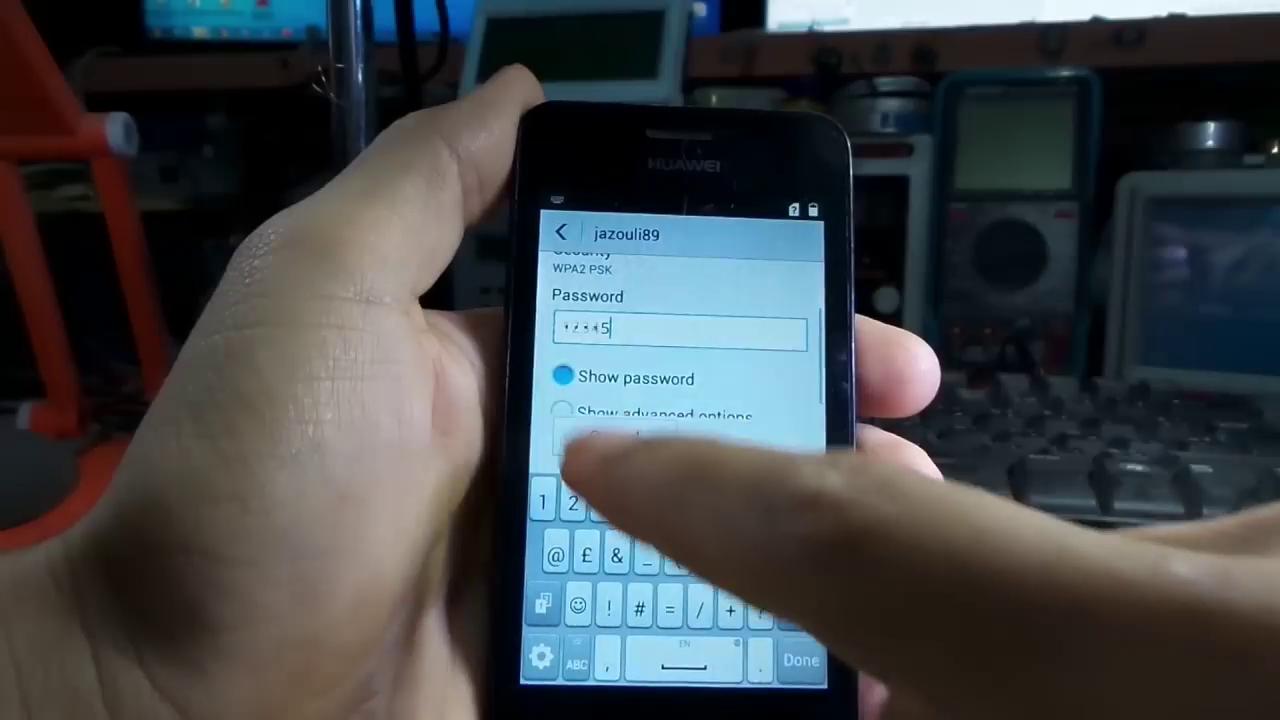
click(563, 376)
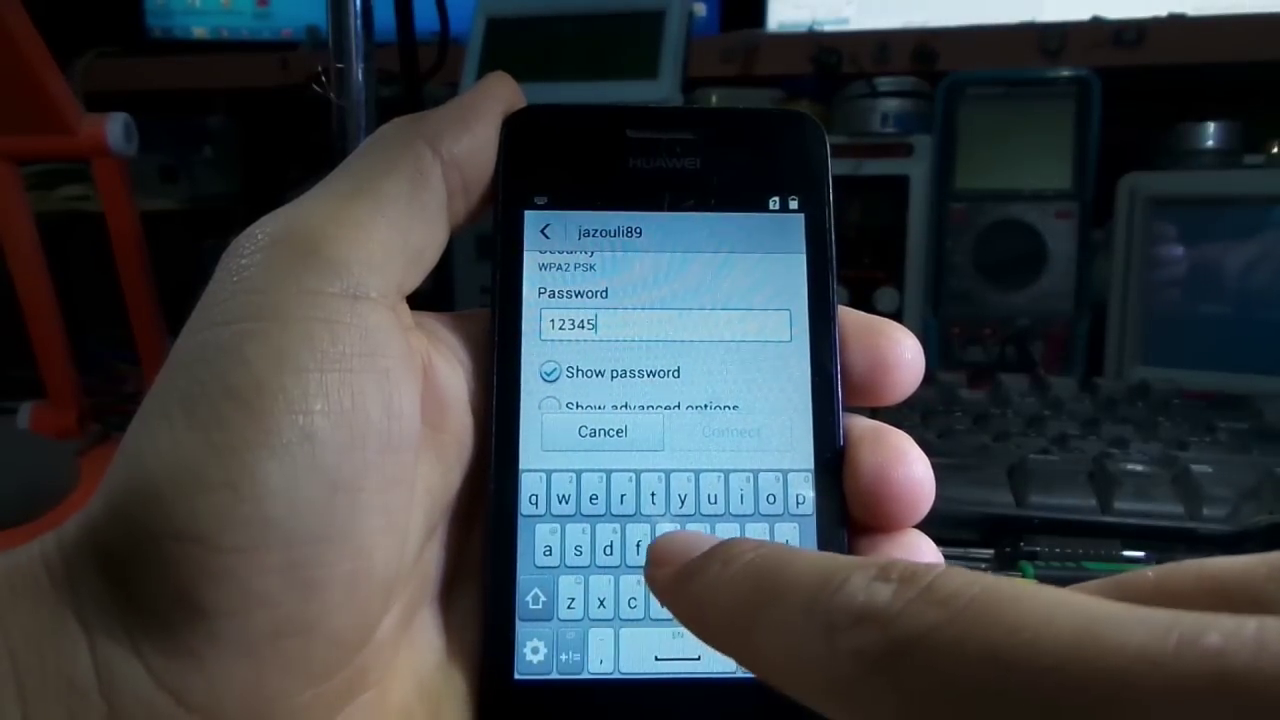
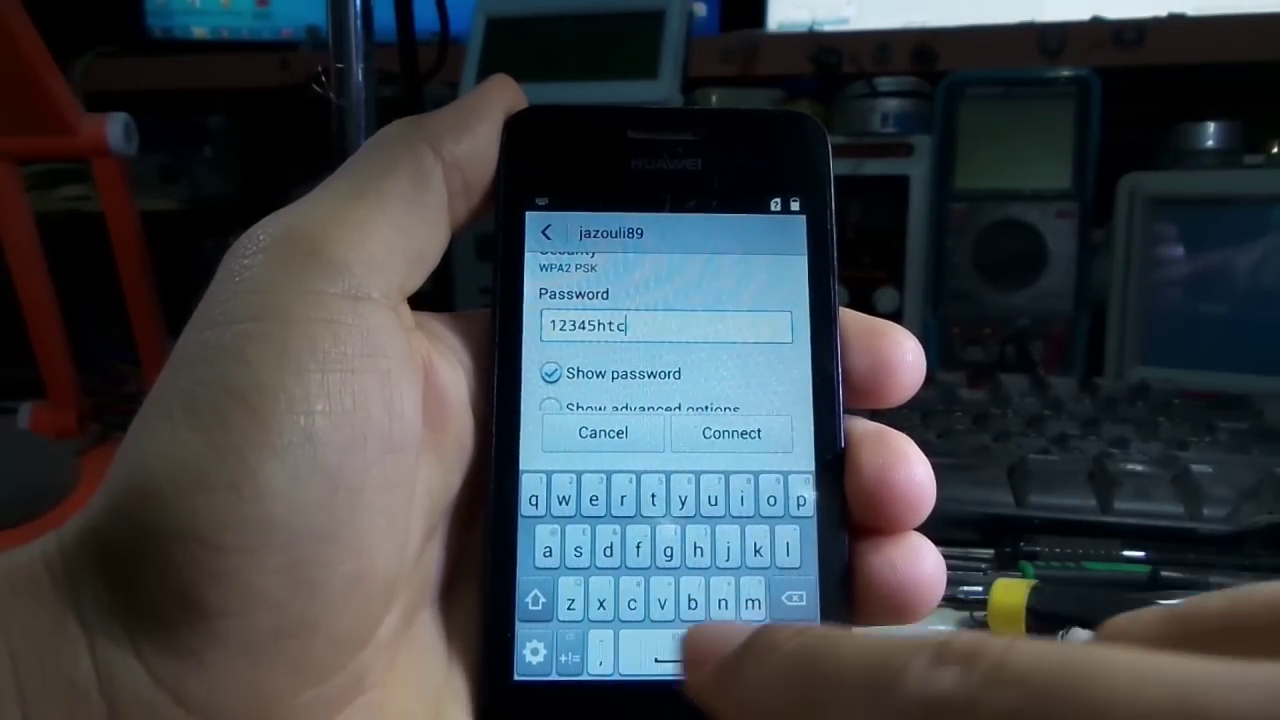
click(728, 433)
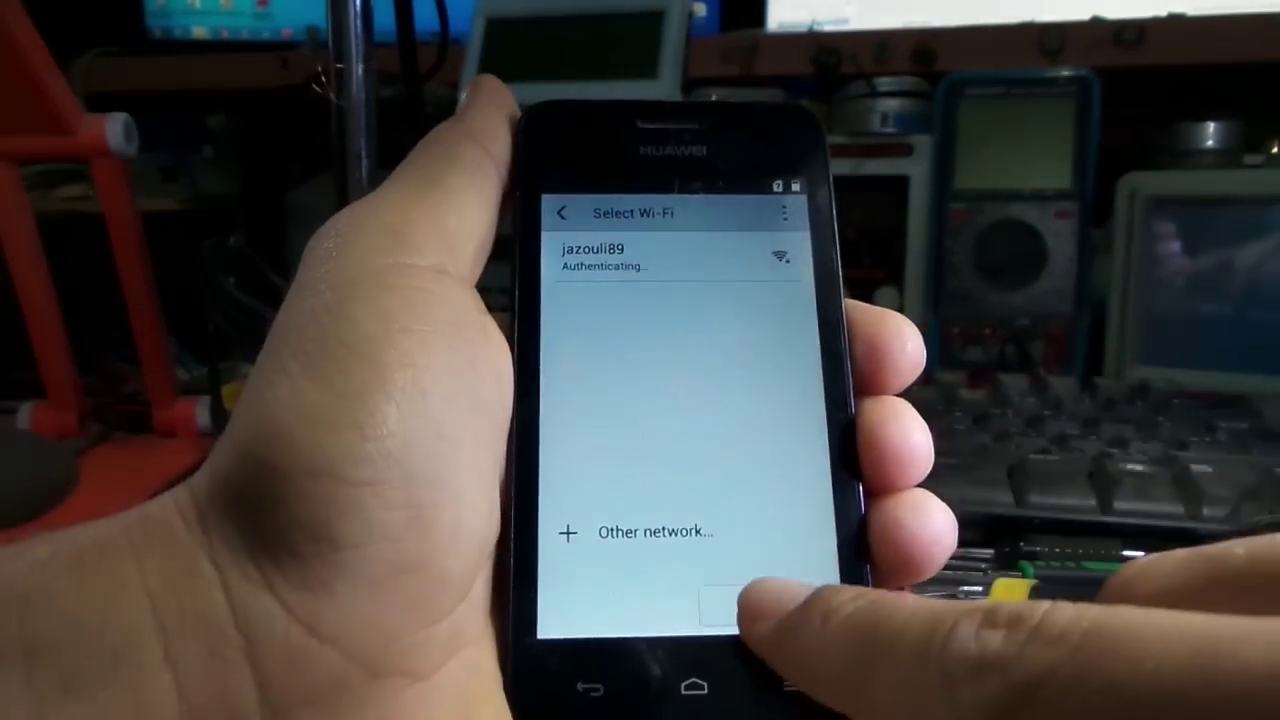
Step: Skip Wi-Fi despite the update warning, pass the owner name screen, and tap Finish
click(782, 598)
click(779, 442)
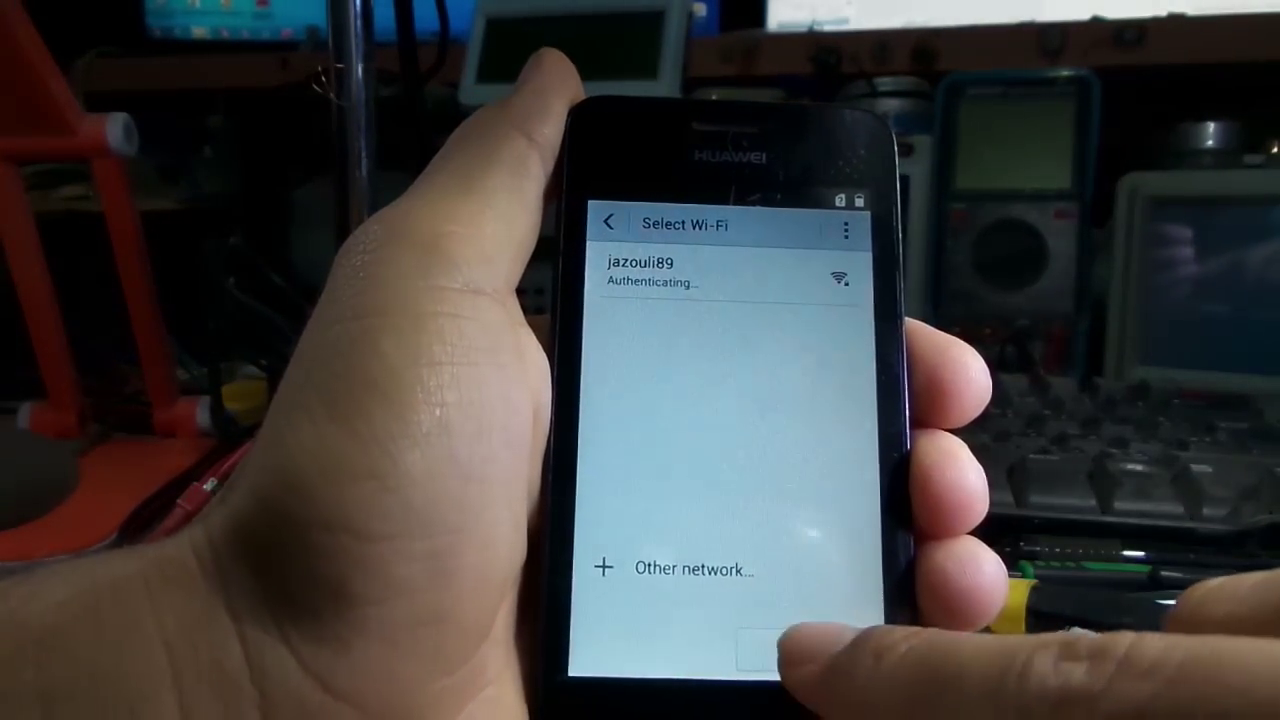
click(790, 648)
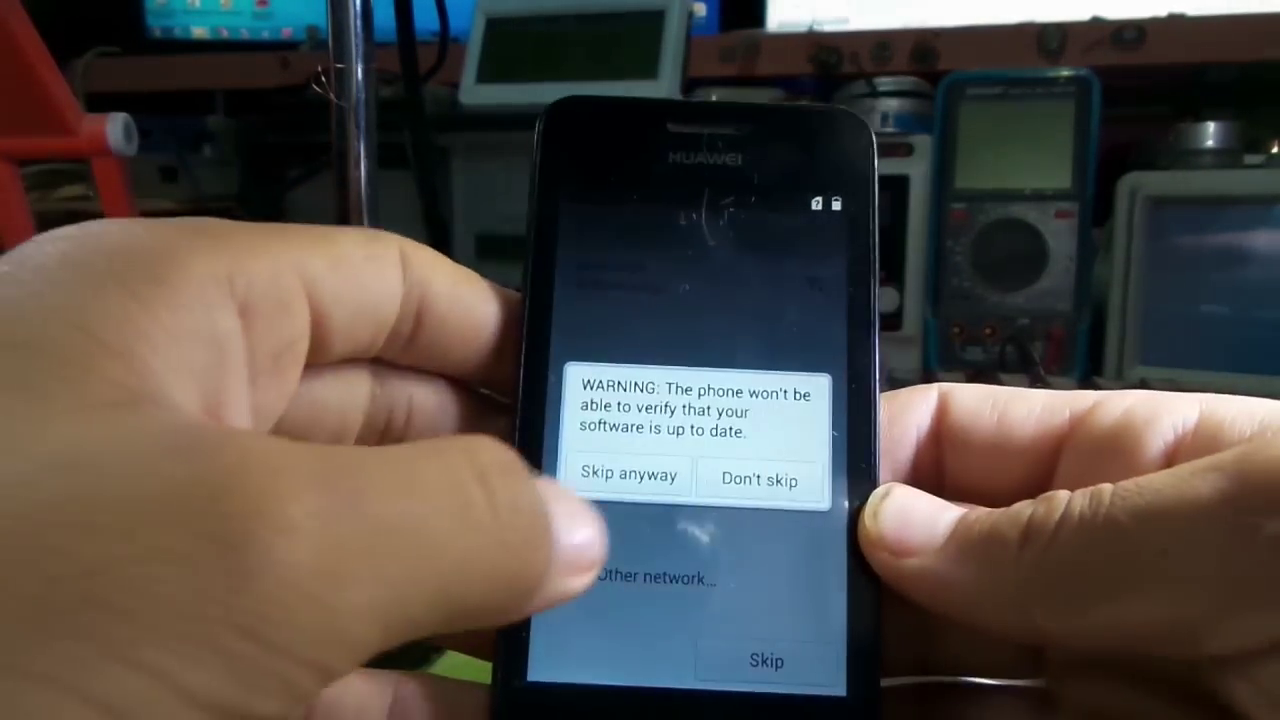
click(694, 420)
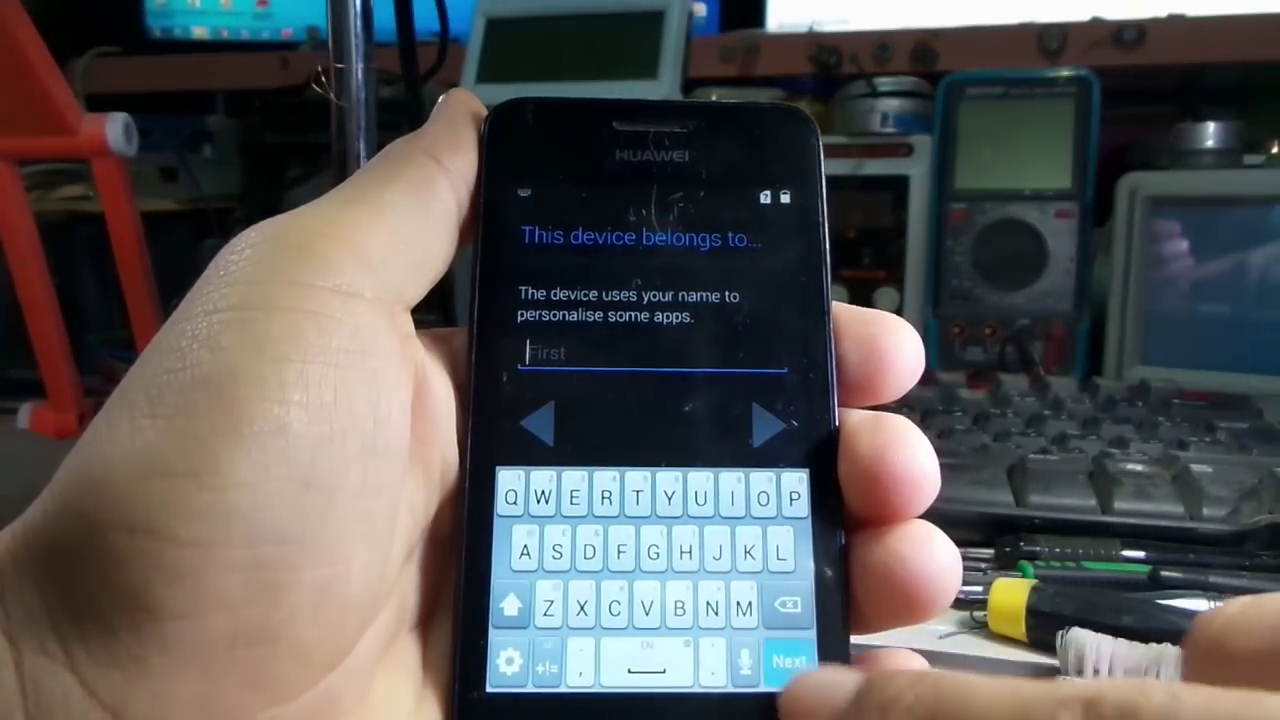
key(Return)
click(778, 640)
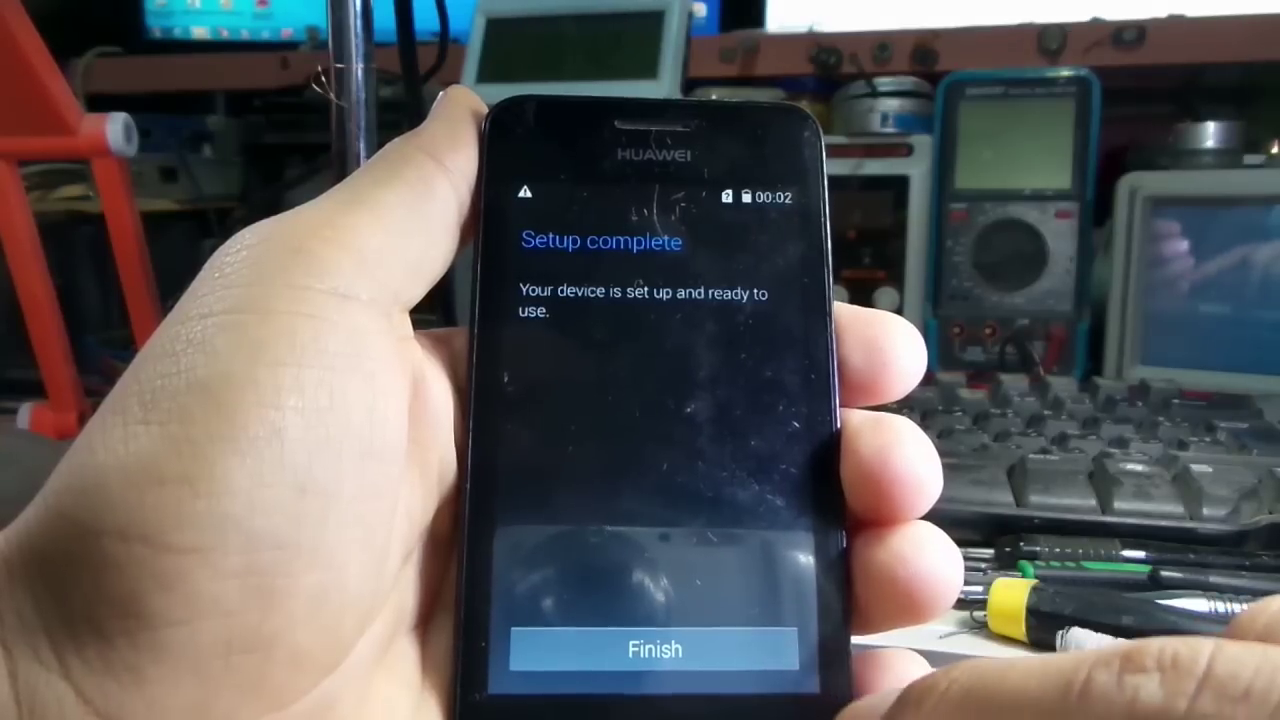
click(655, 649)
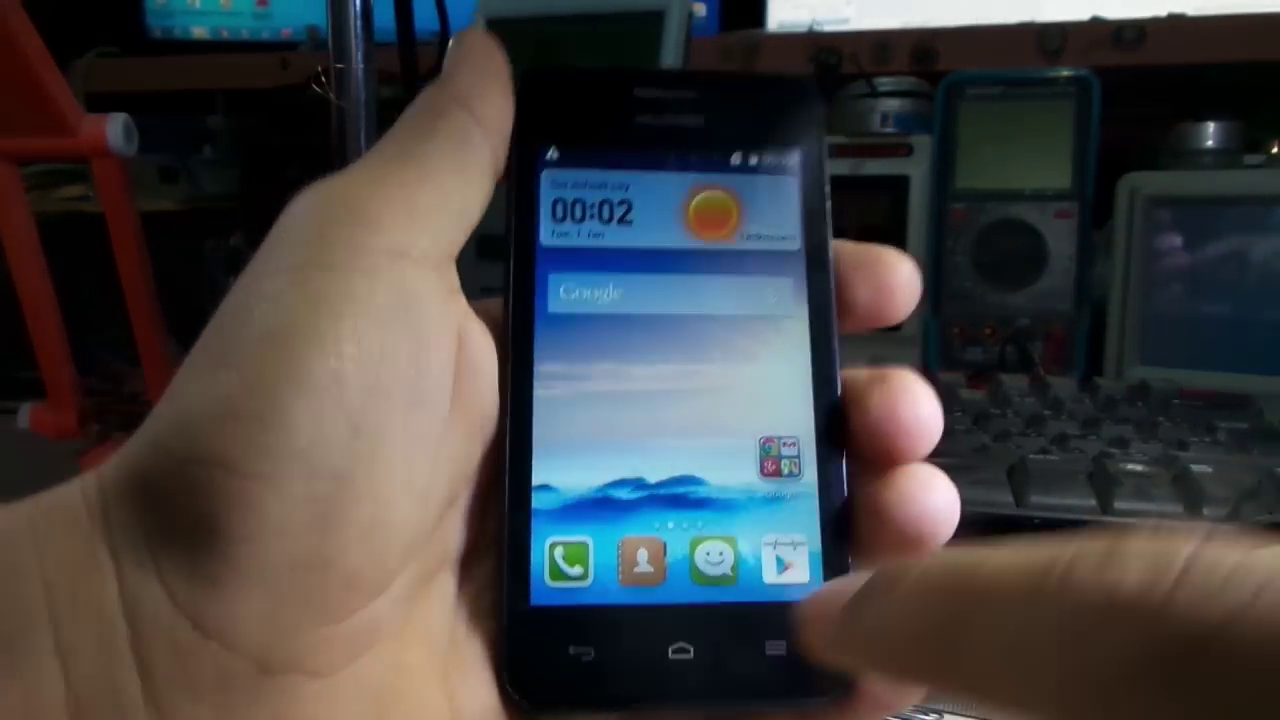
Step: From the app grid, open Settings > Language & input > Language and scroll the language list
drag(829, 420, 700, 440)
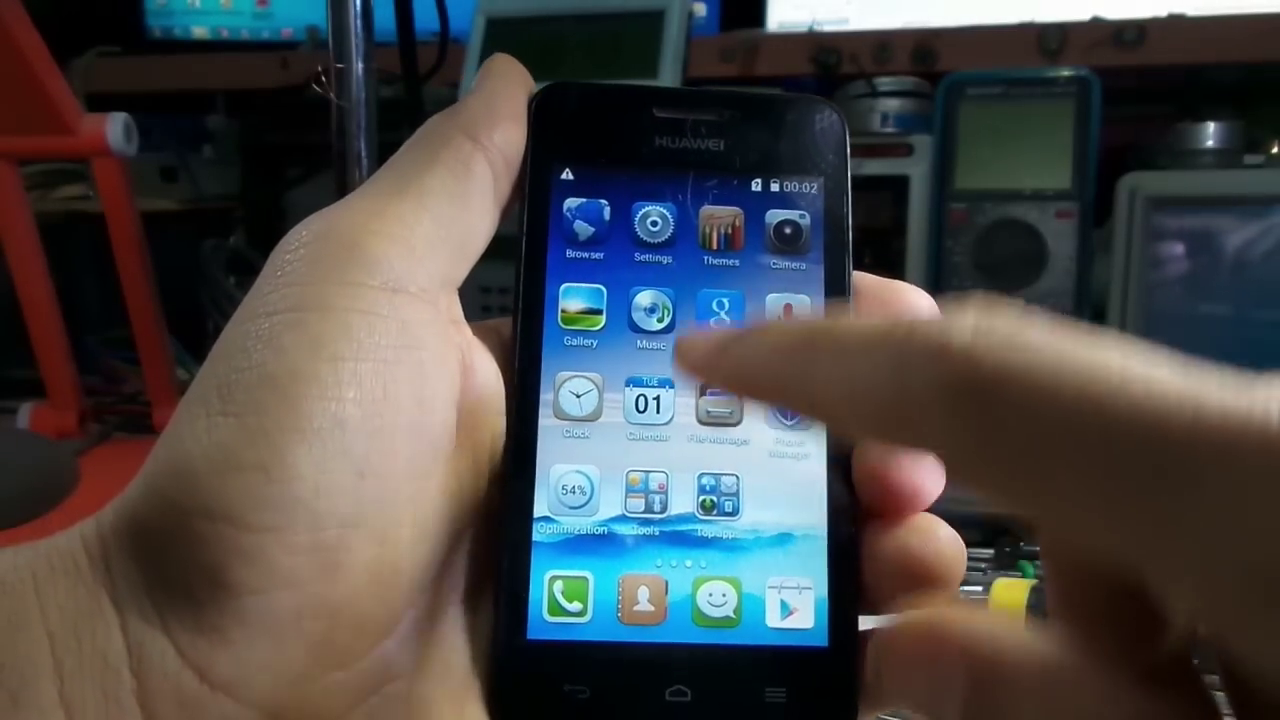
click(653, 225)
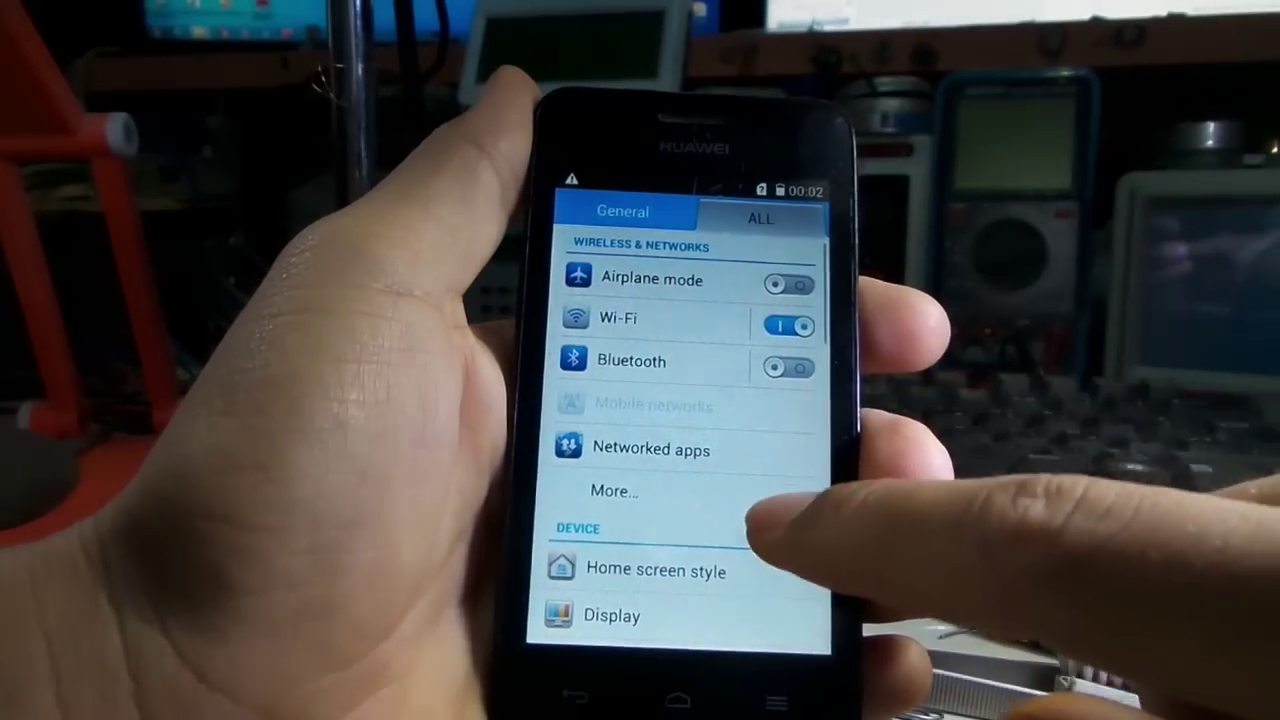
scroll(755, 520, down, 10)
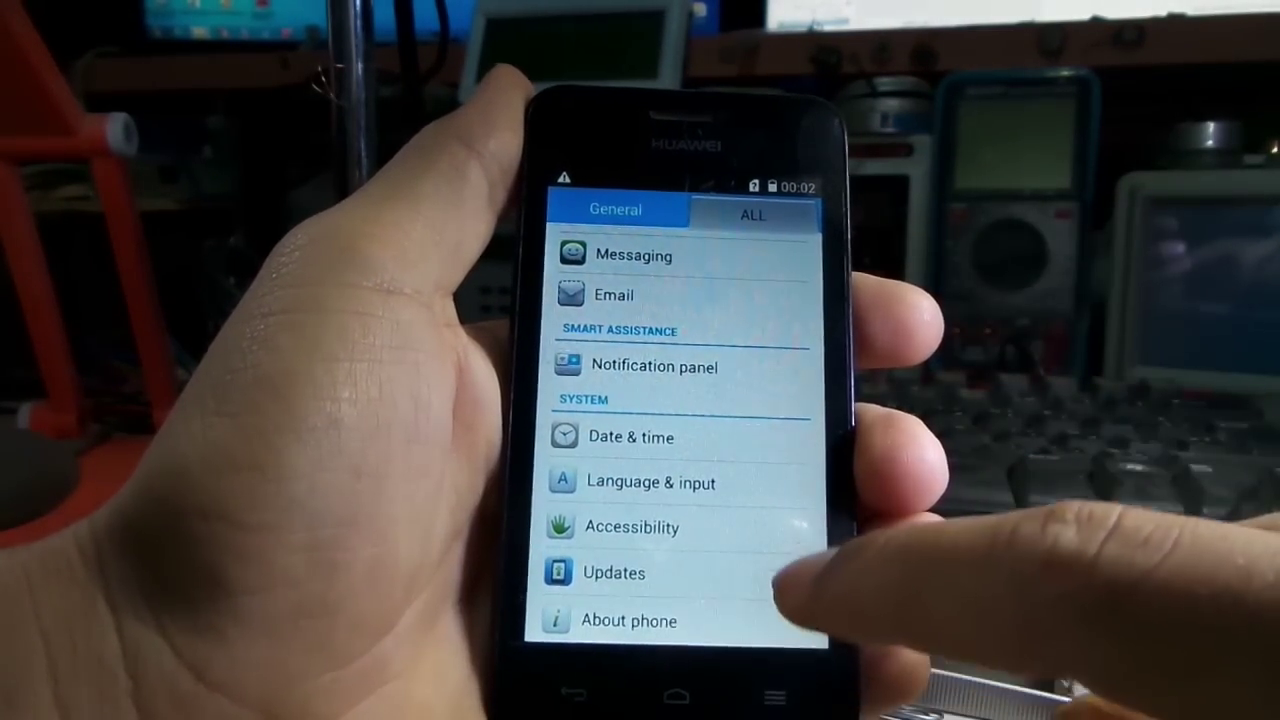
scroll(700, 450, down, 2)
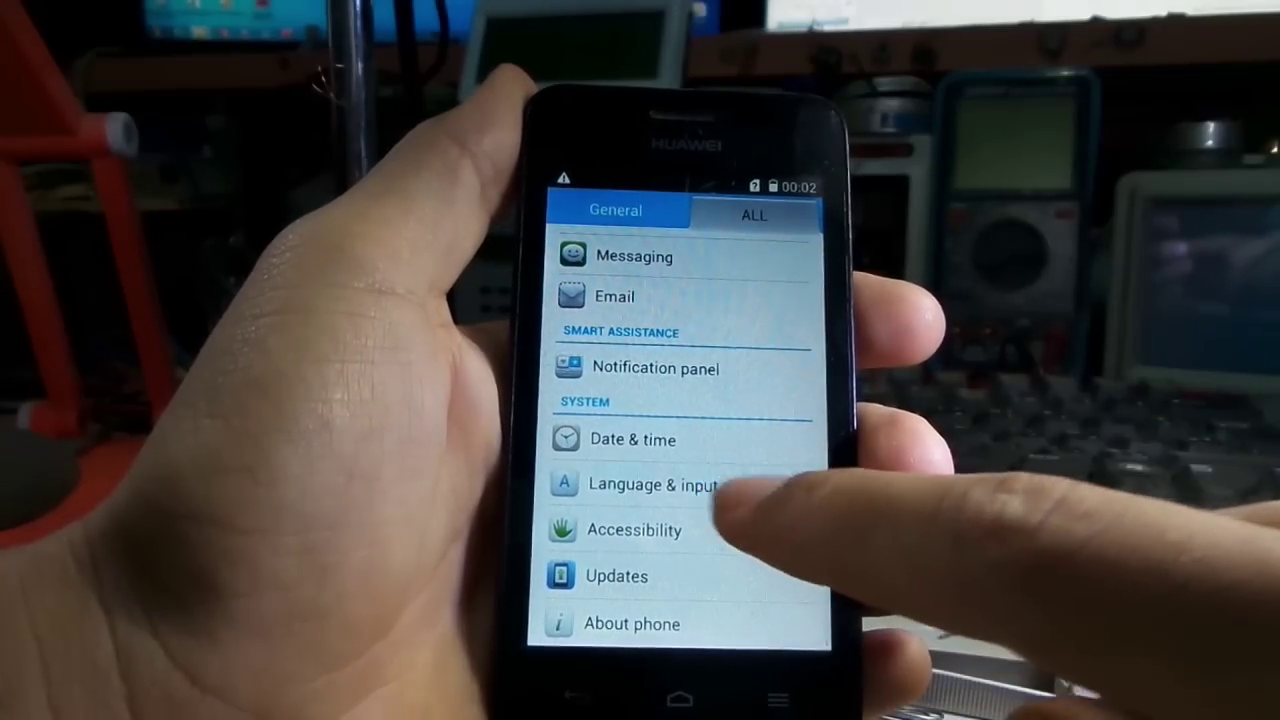
click(700, 485)
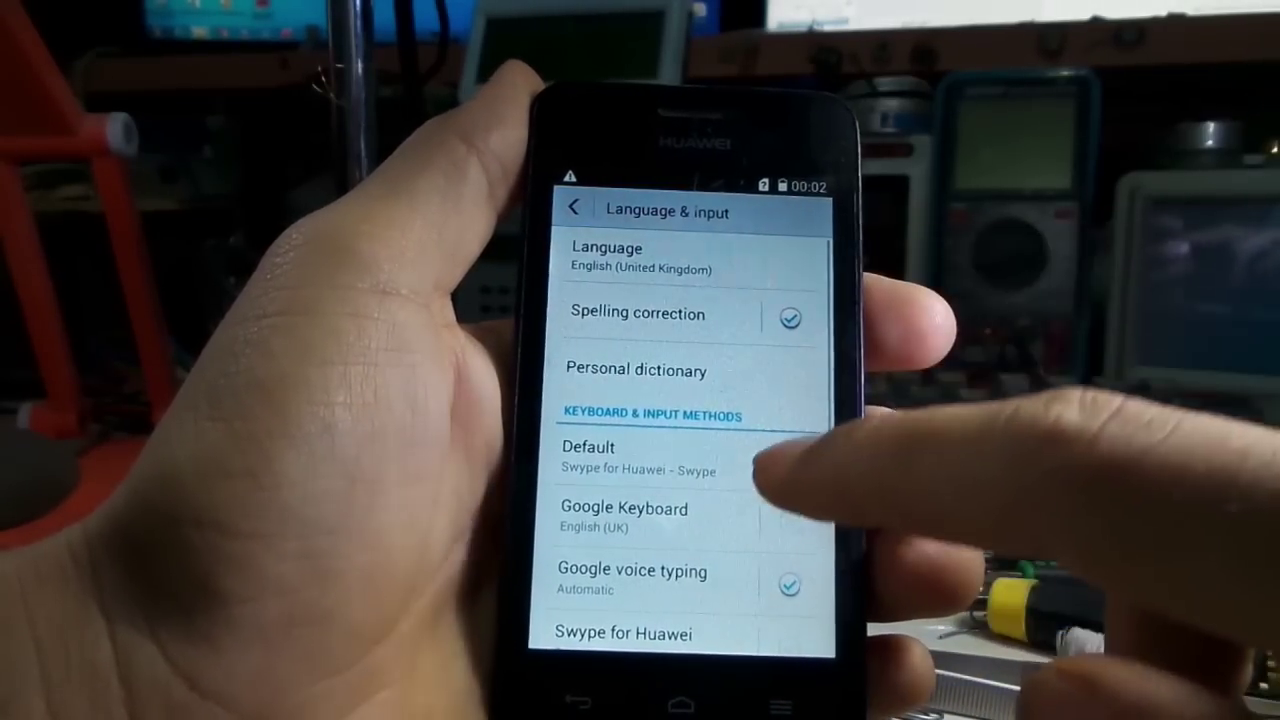
click(640, 258)
scroll(690, 450, down, 20)
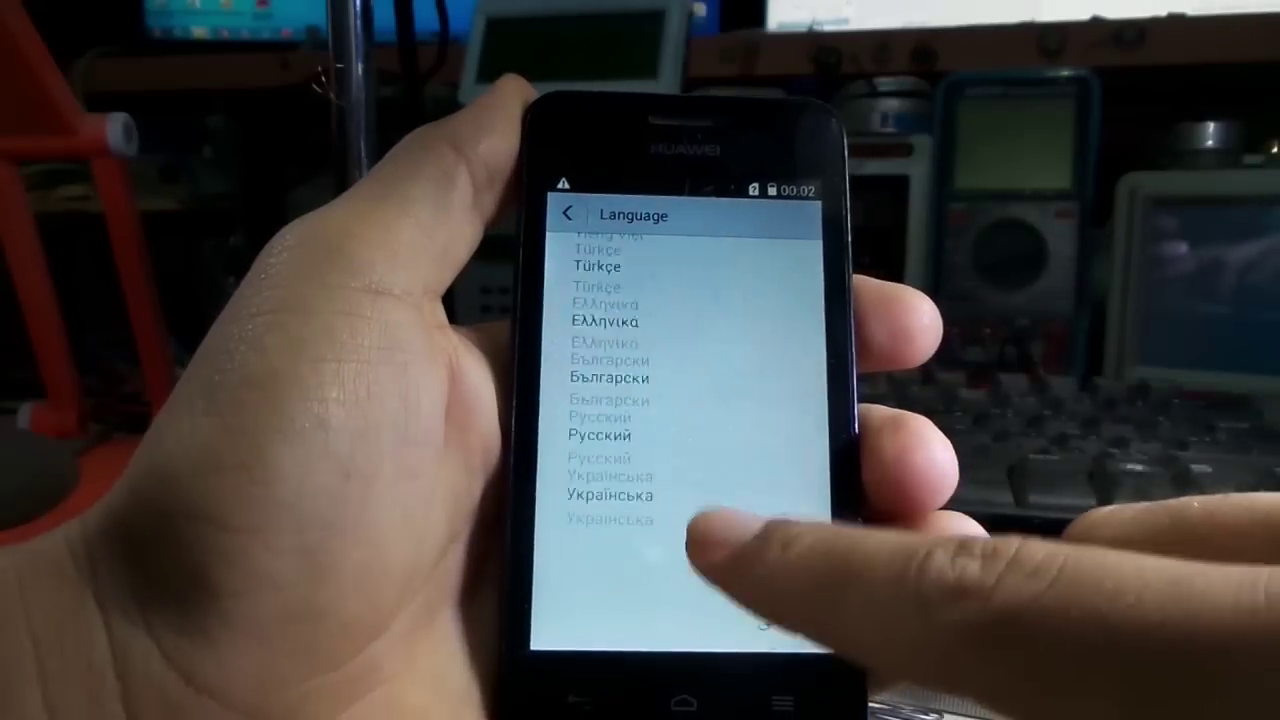
scroll(700, 450, down, 10)
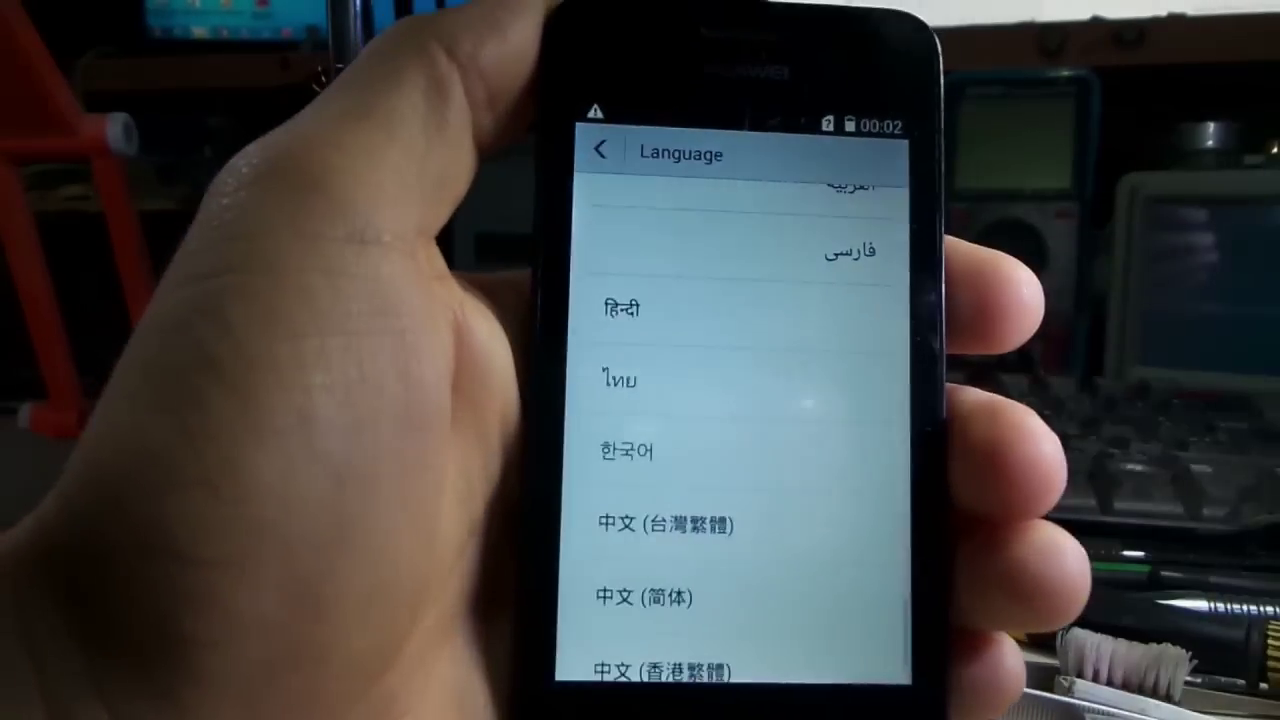